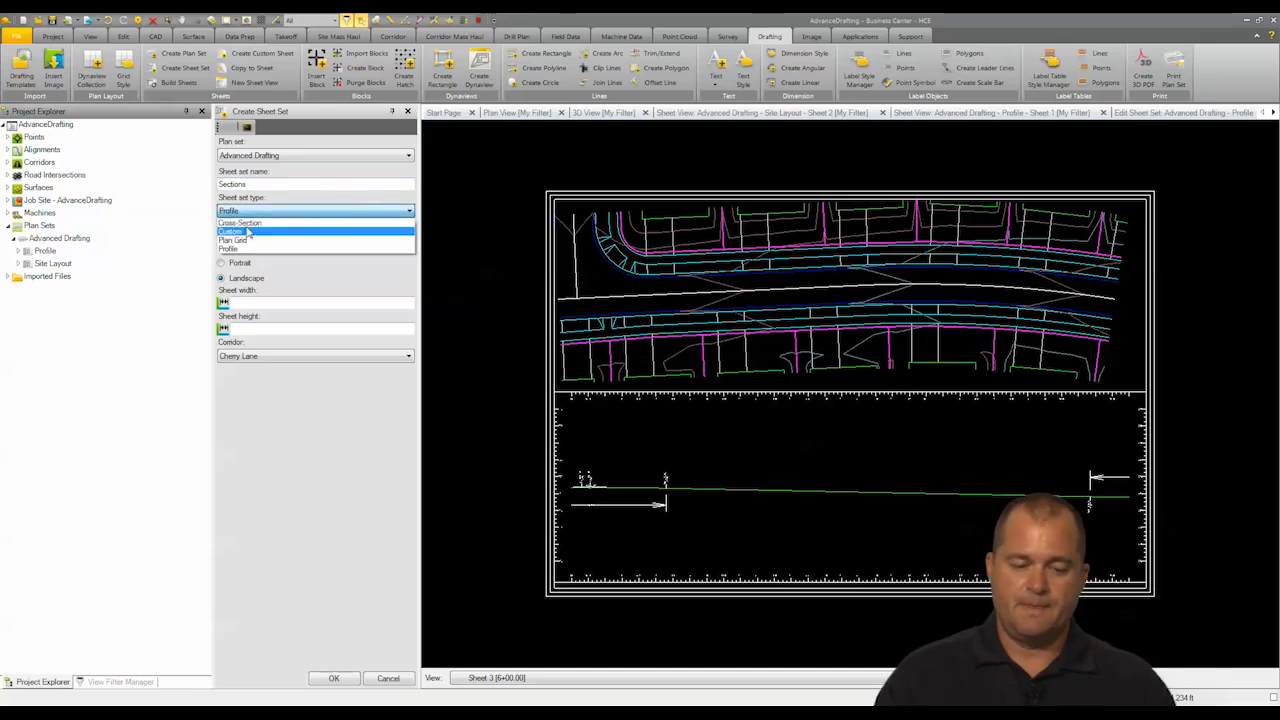
# - Create the Sections sheet set as a Cross-Section type in landscape orientation for the Wildbrook corridor
pyautogui.click(250, 222)
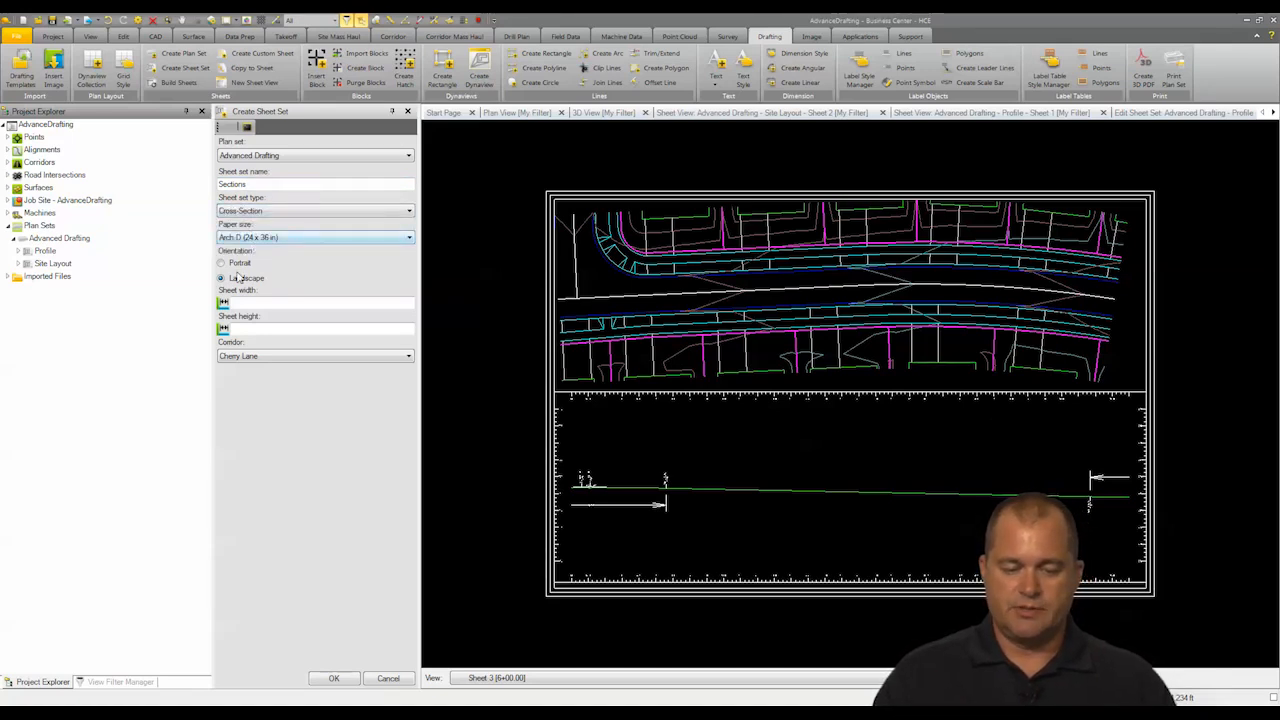
pyautogui.click(227, 263)
pyautogui.click(230, 279)
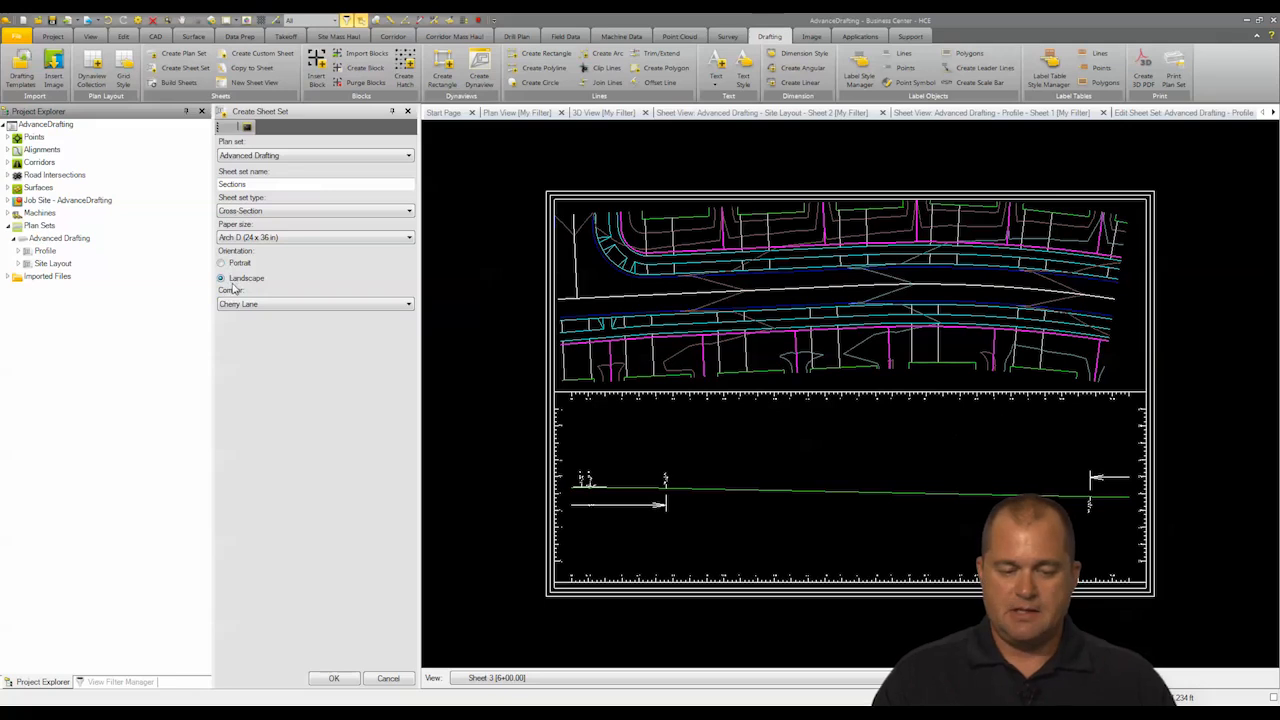
pyautogui.click(277, 312)
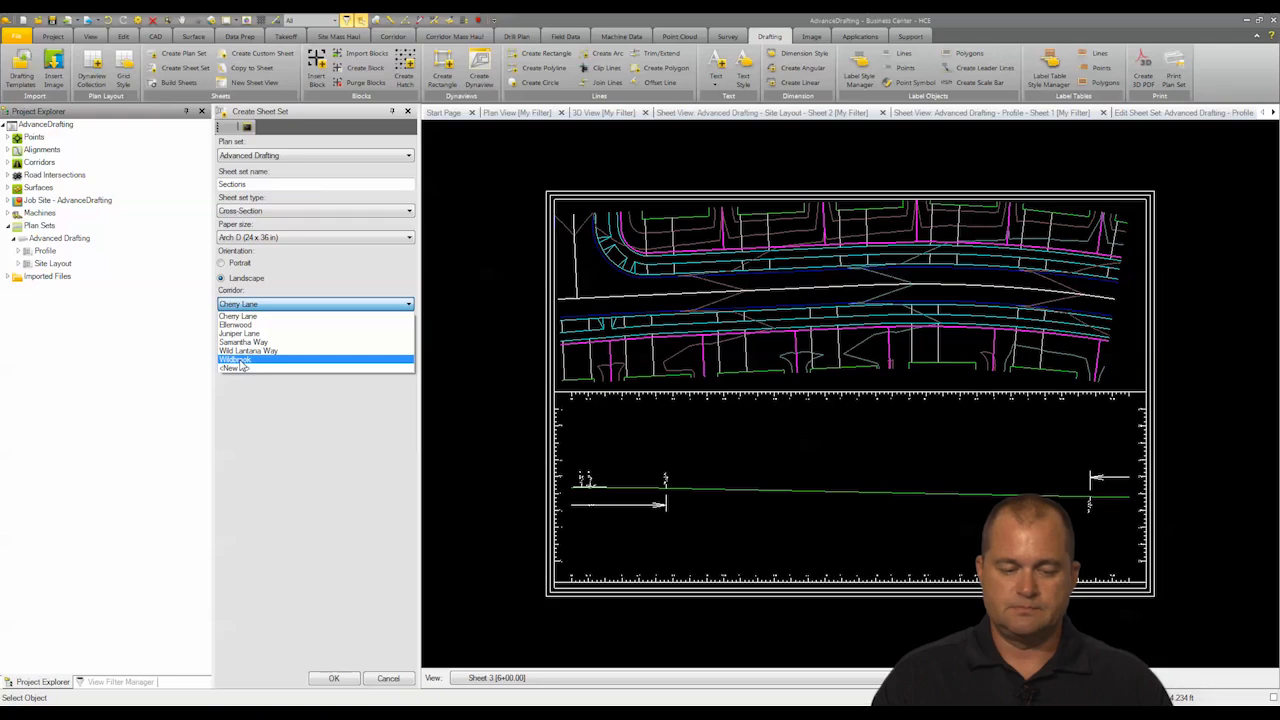
pyautogui.click(238, 360)
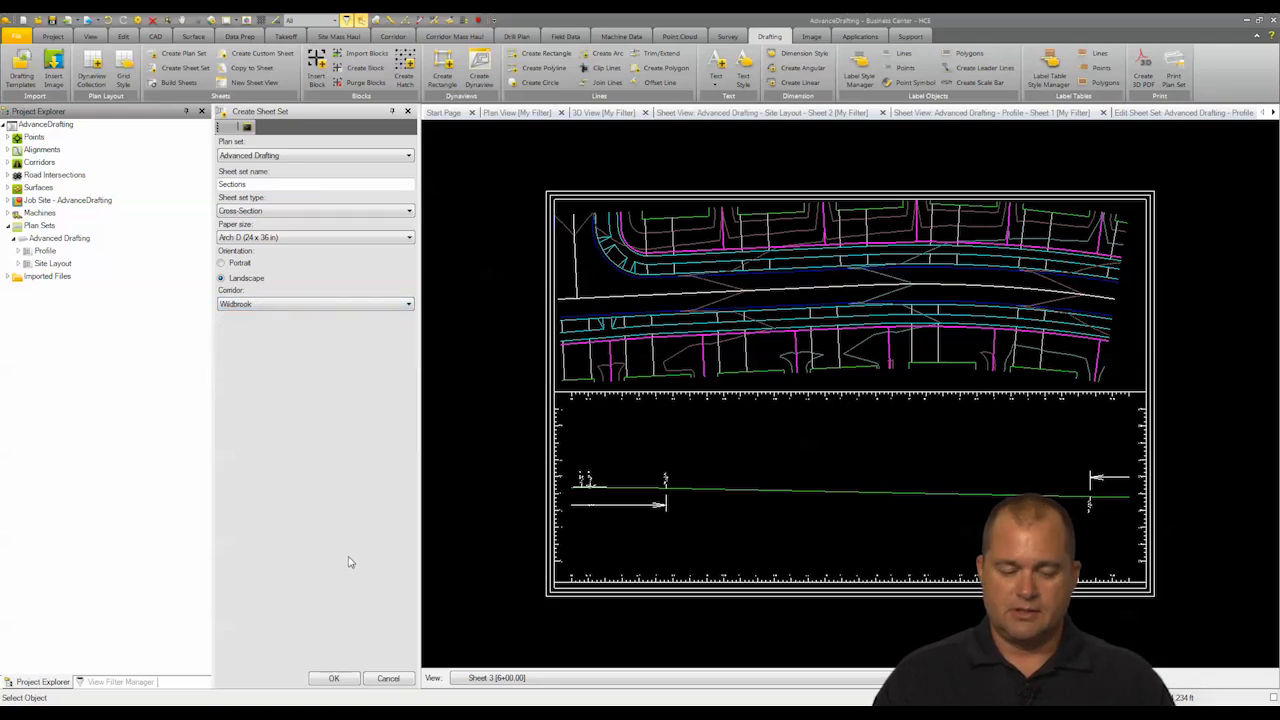
pyautogui.click(328, 682)
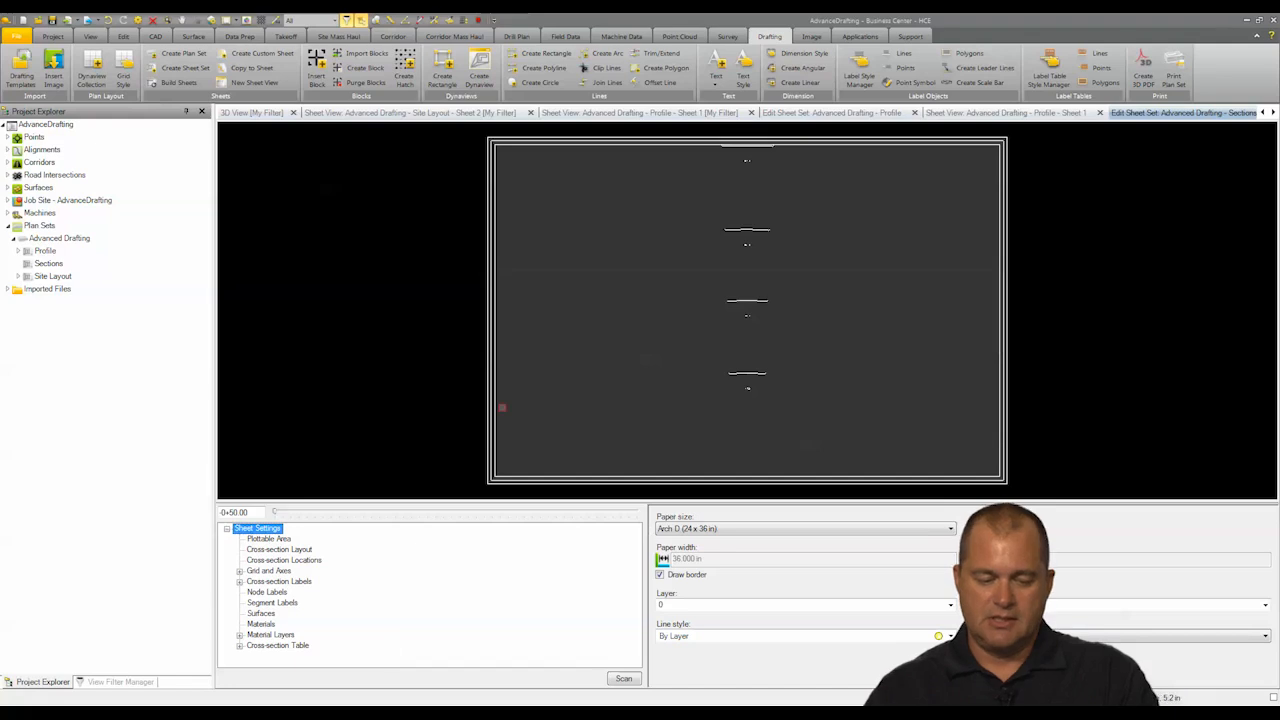
# - Set the plottable area's width to 33 in for the Sections sheet set
pyautogui.click(262, 540)
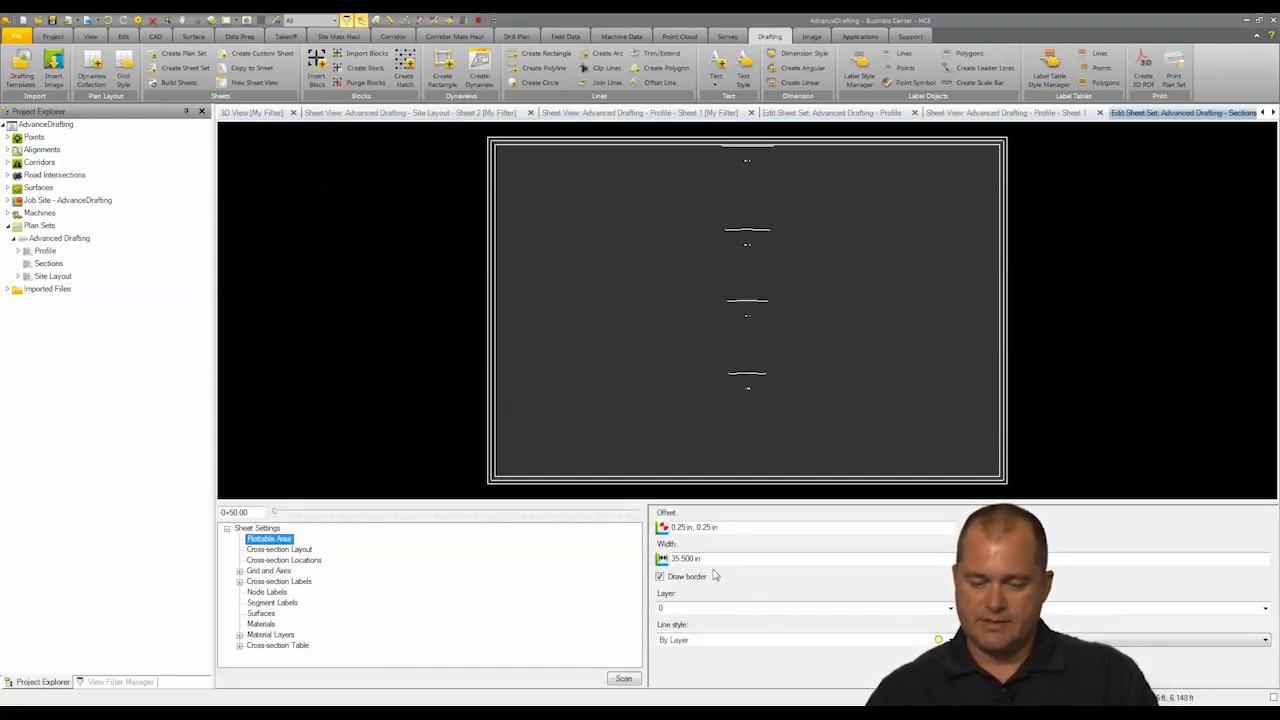
pyautogui.moveTo(740, 558); pyautogui.dragTo(640, 567)
pyautogui.write('33')
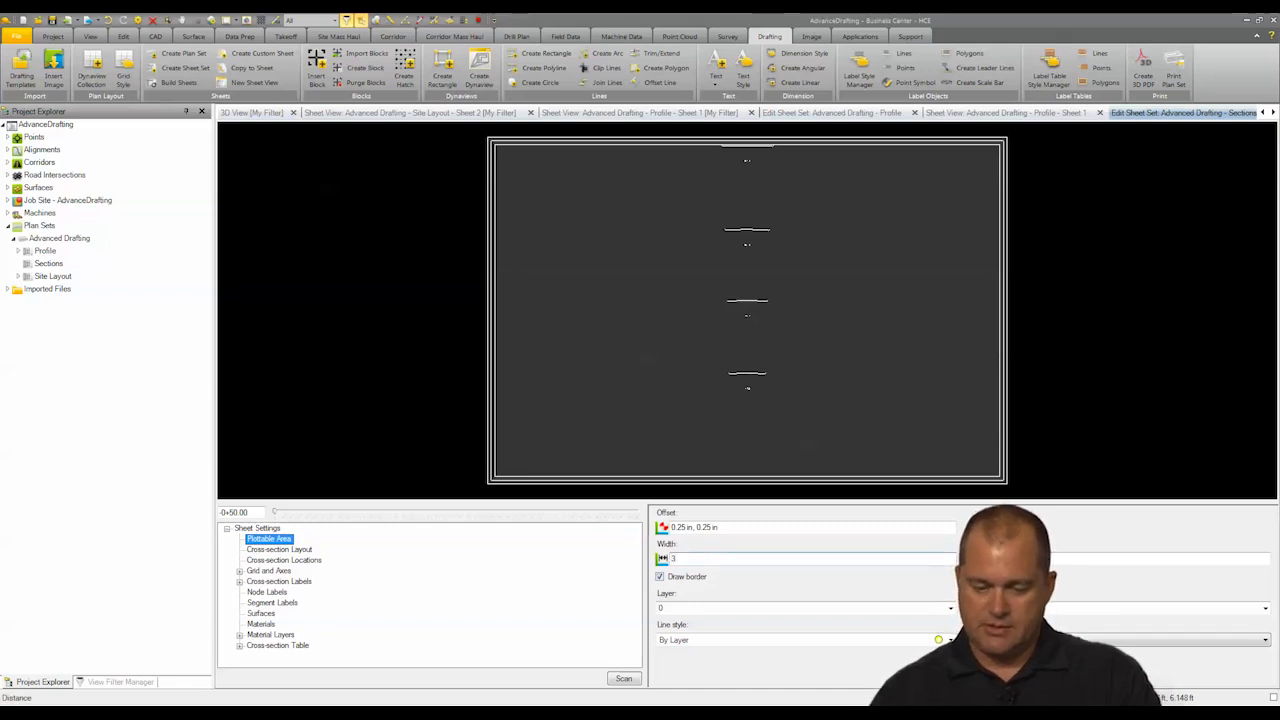
pyautogui.click(681, 612)
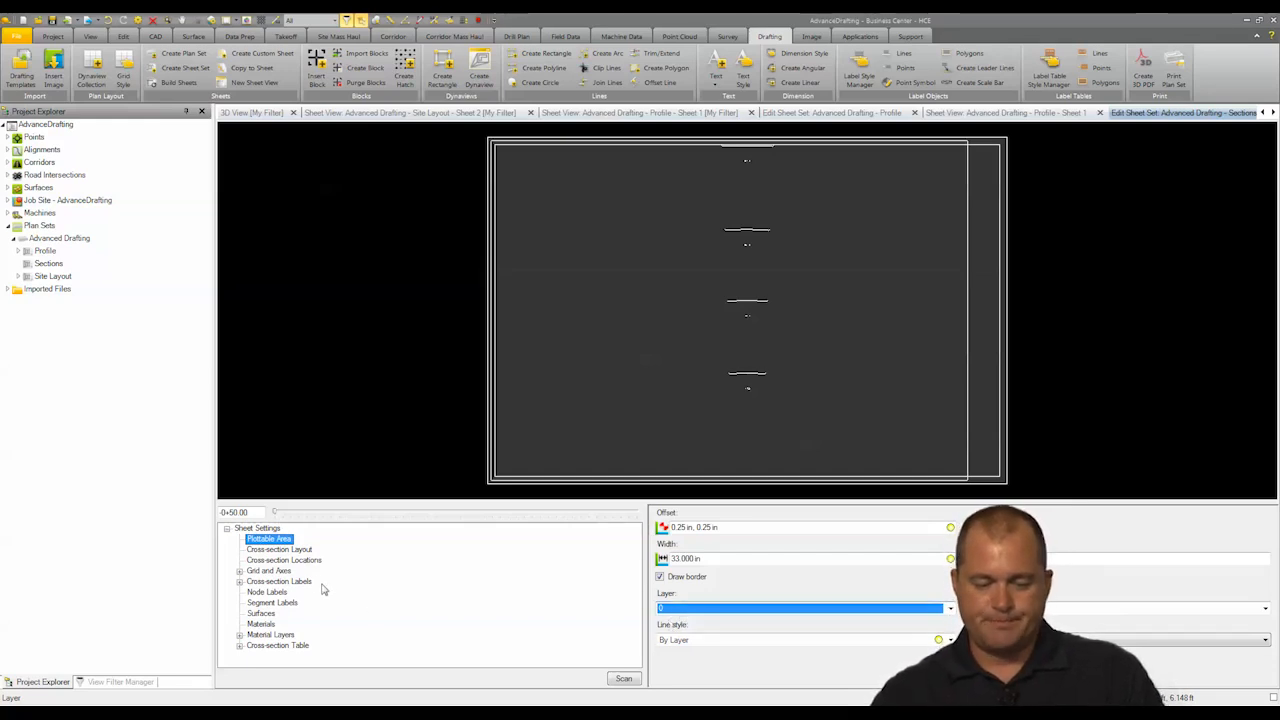
# - Set the number of columns in the cross-section layout to 3
pyautogui.click(303, 551)
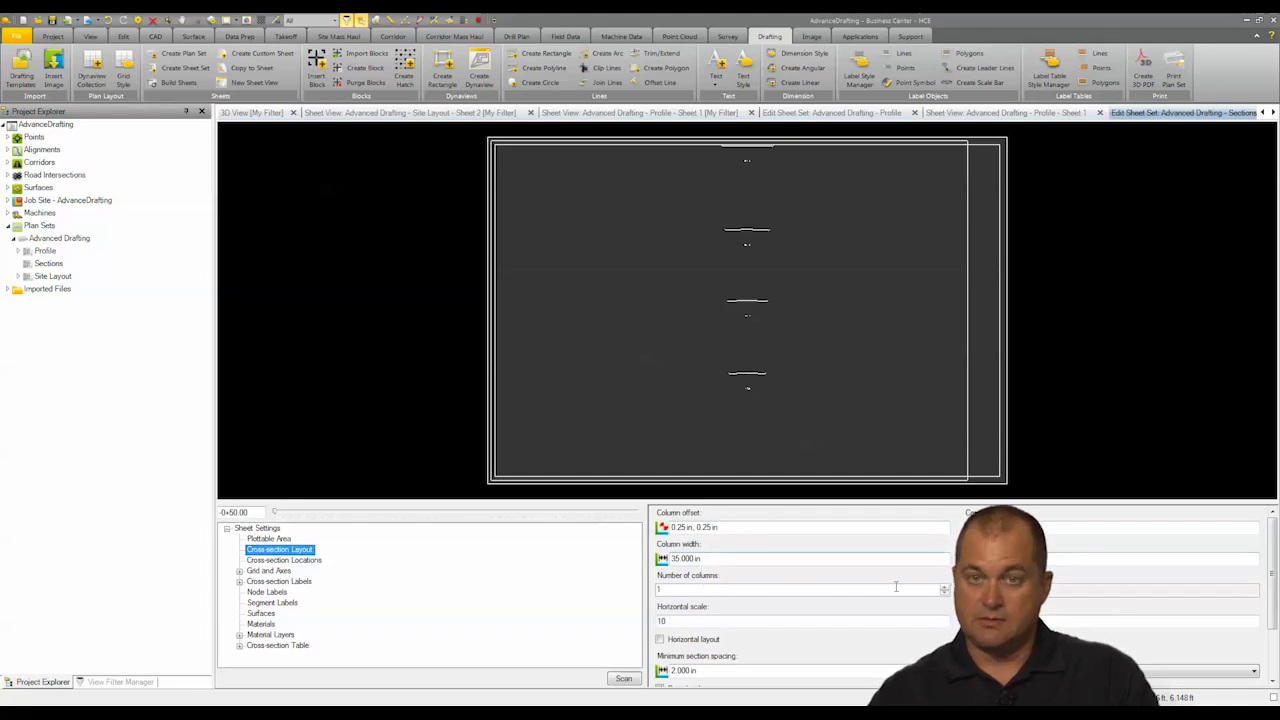
pyautogui.click(944, 589)
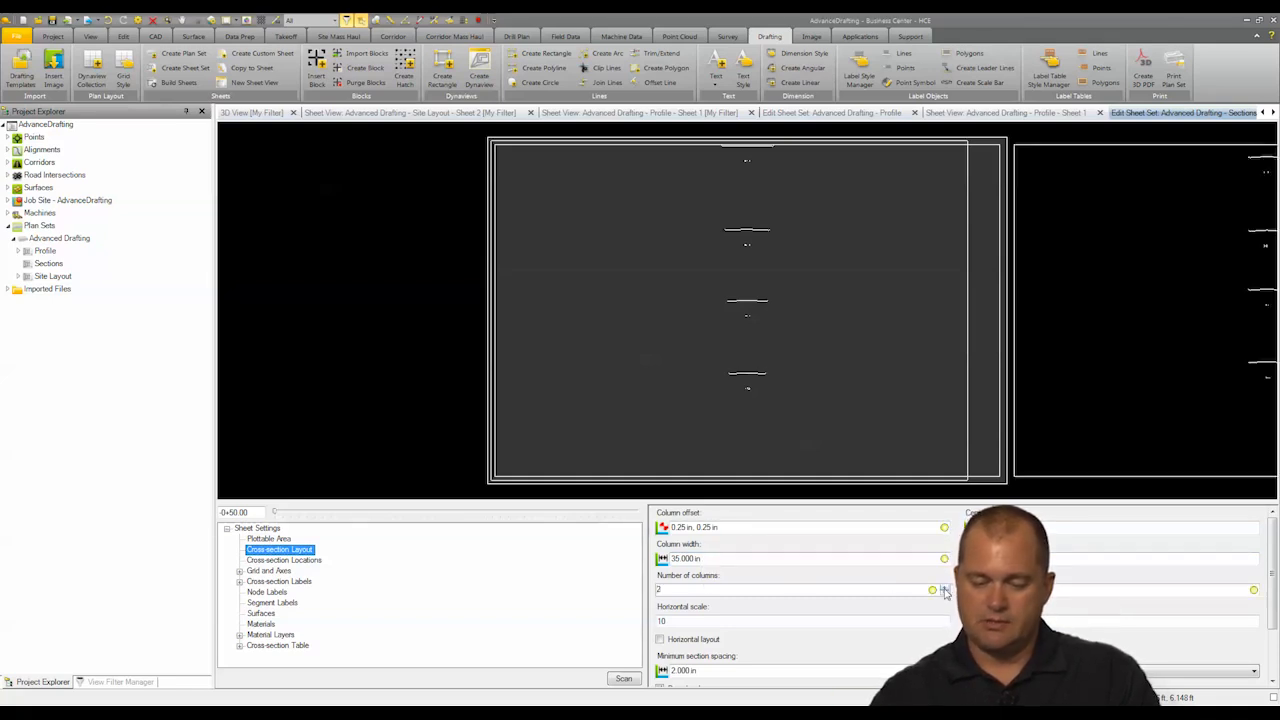
pyautogui.click(944, 588)
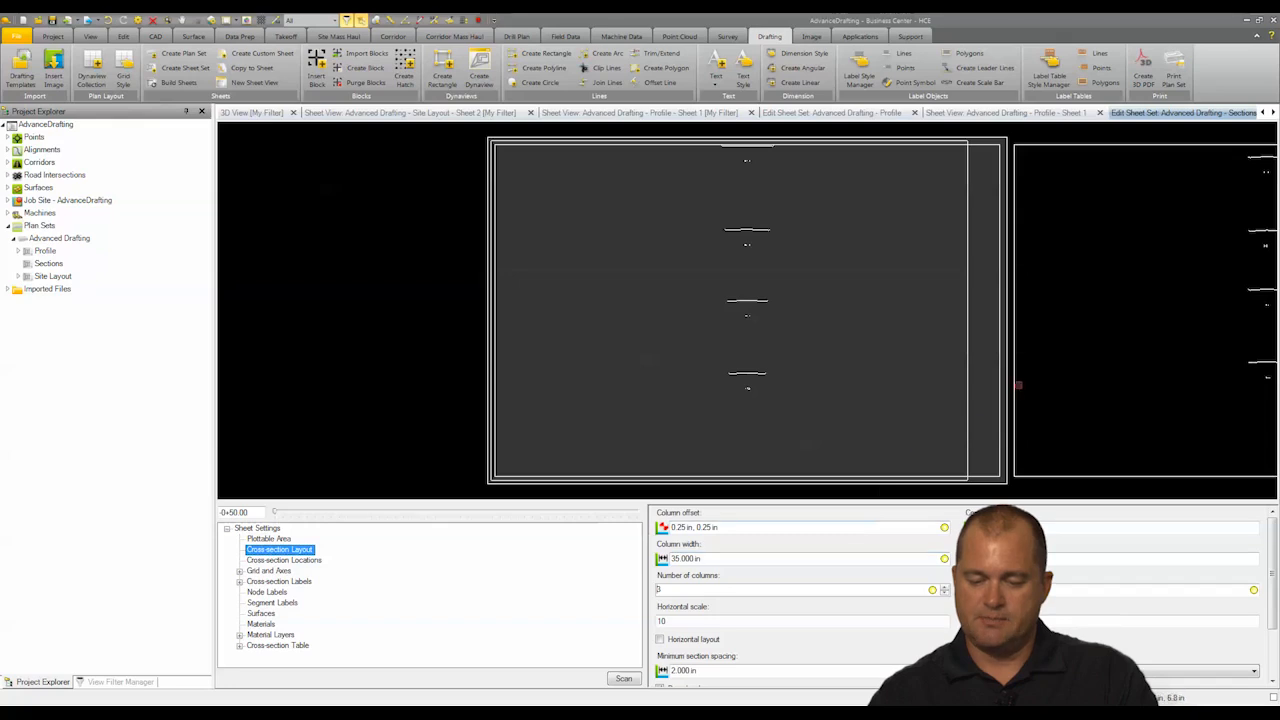
pyautogui.moveTo(945, 528)
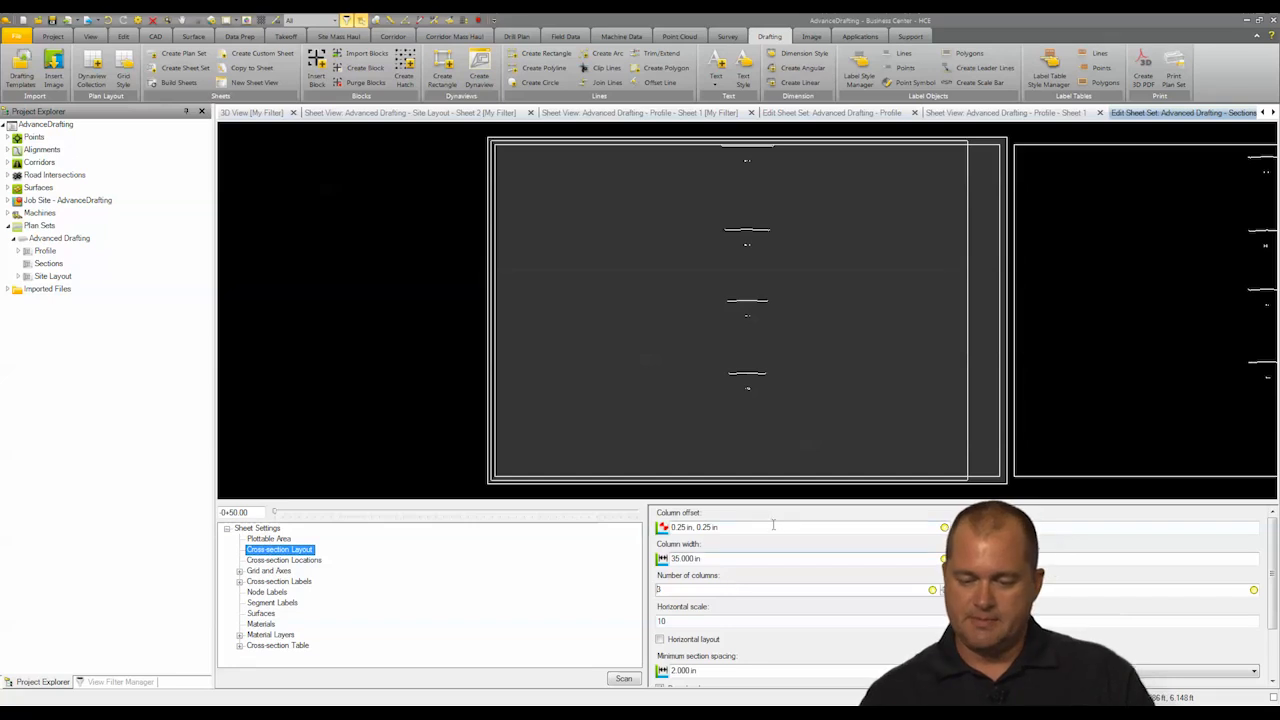
pyautogui.scroll(-4, 909, 391)
pyautogui.moveTo(942, 400); pyautogui.dragTo(697, 366, button='middle')
pyautogui.scroll(1, 697, 366)
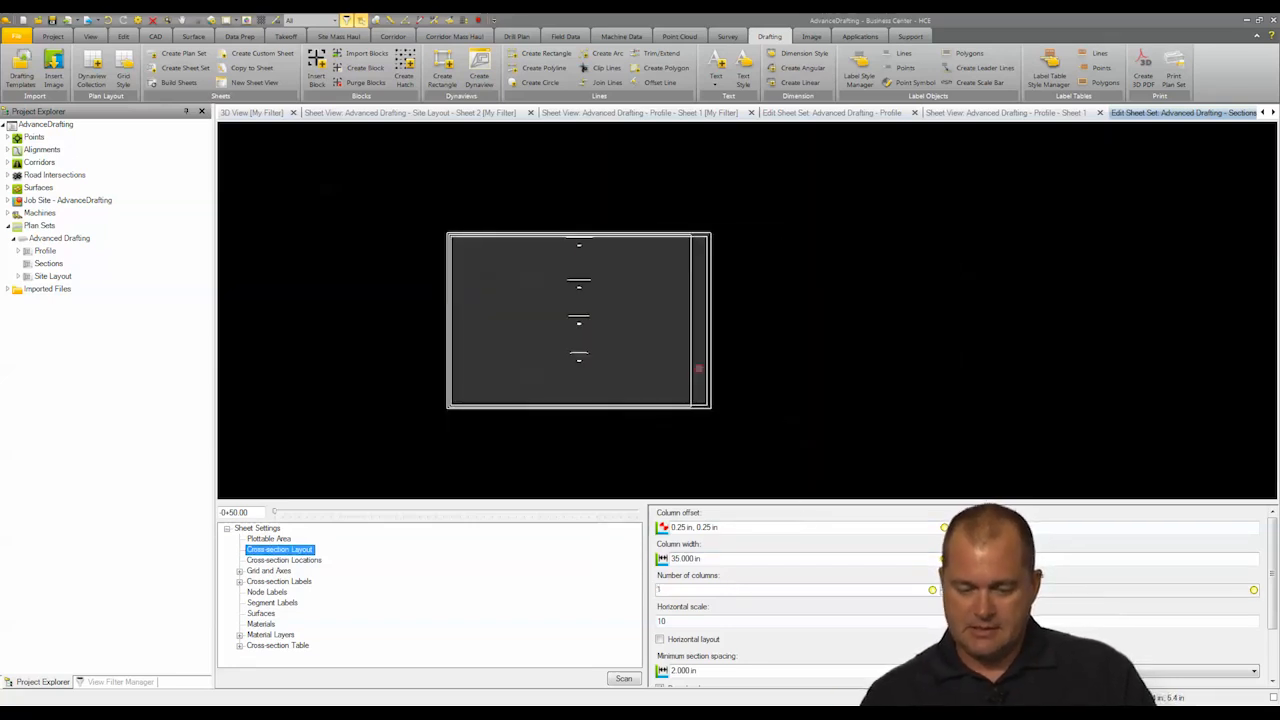
pyautogui.click(942, 590)
pyautogui.click(944, 589)
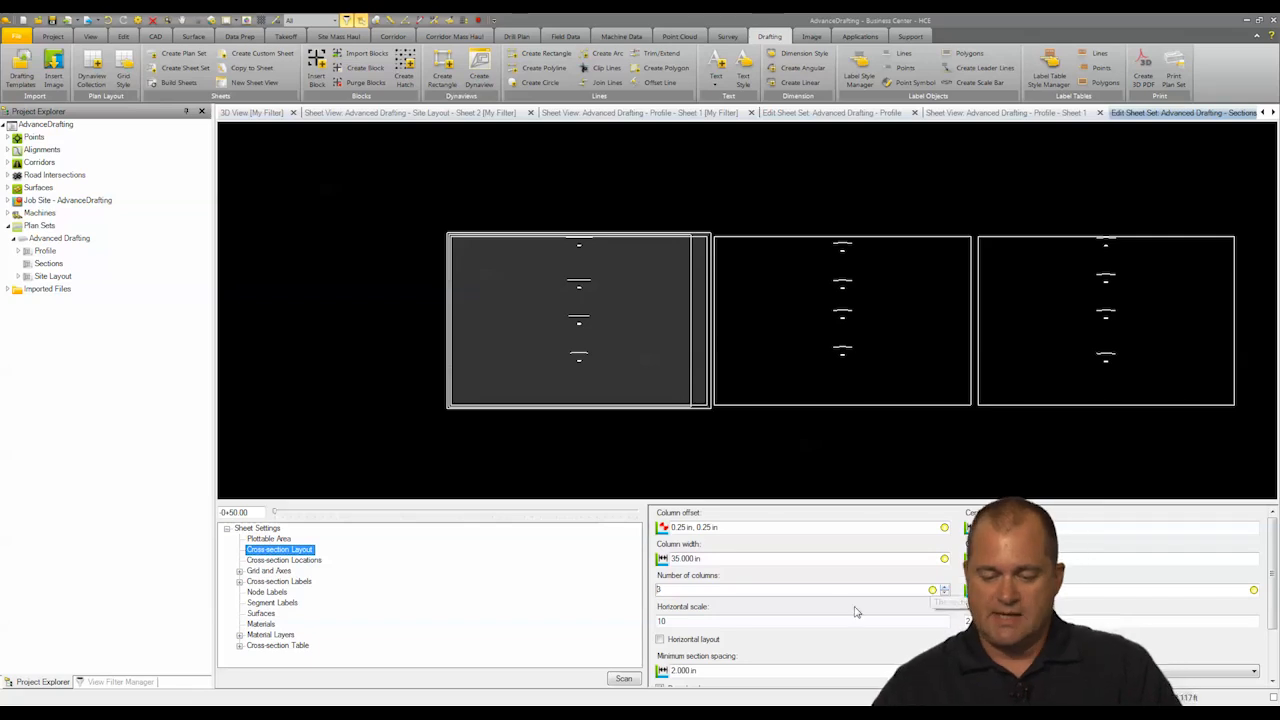
# - Set the cross-section layout's column width to 10 in
pyautogui.click(710, 558)
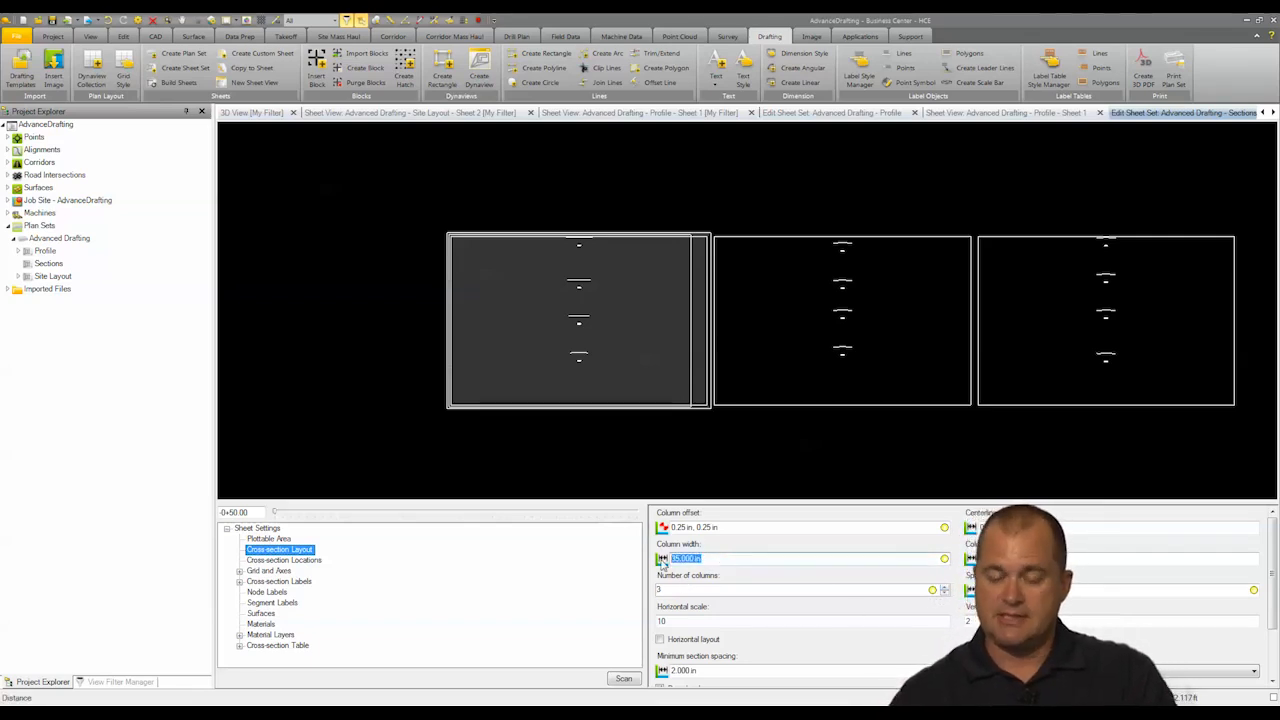
pyautogui.write('10')
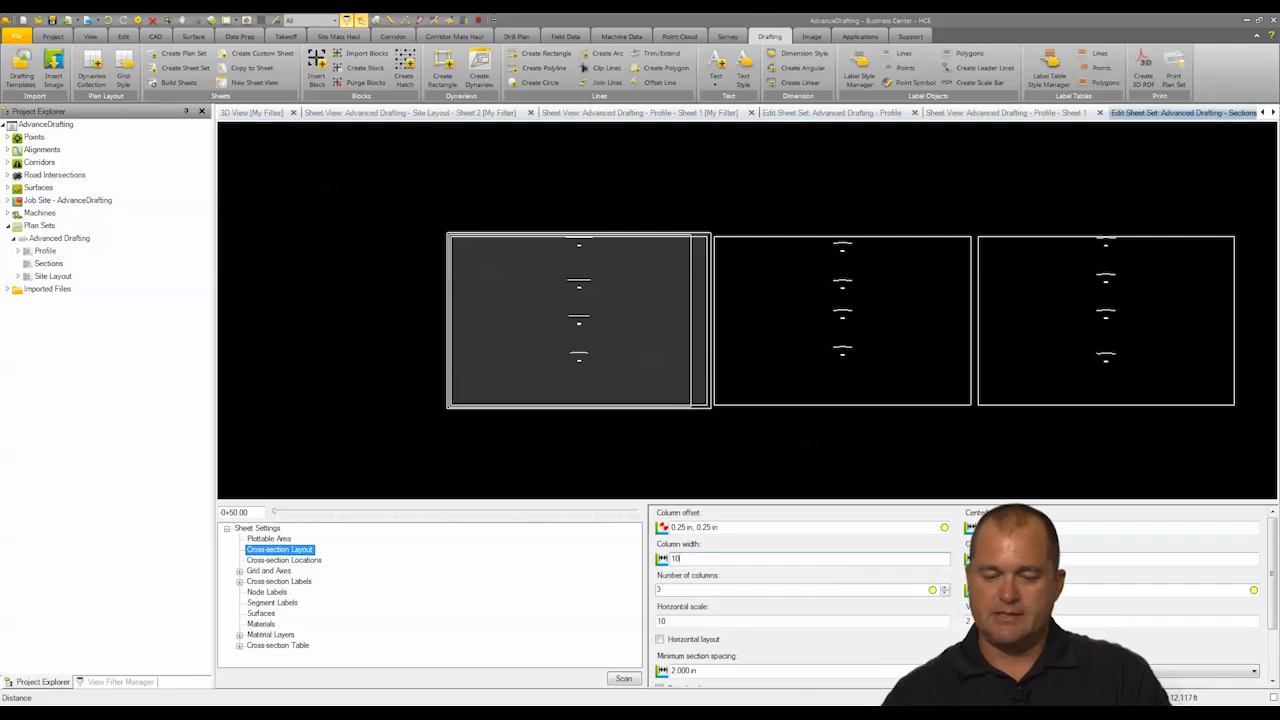
pyautogui.press('Return')
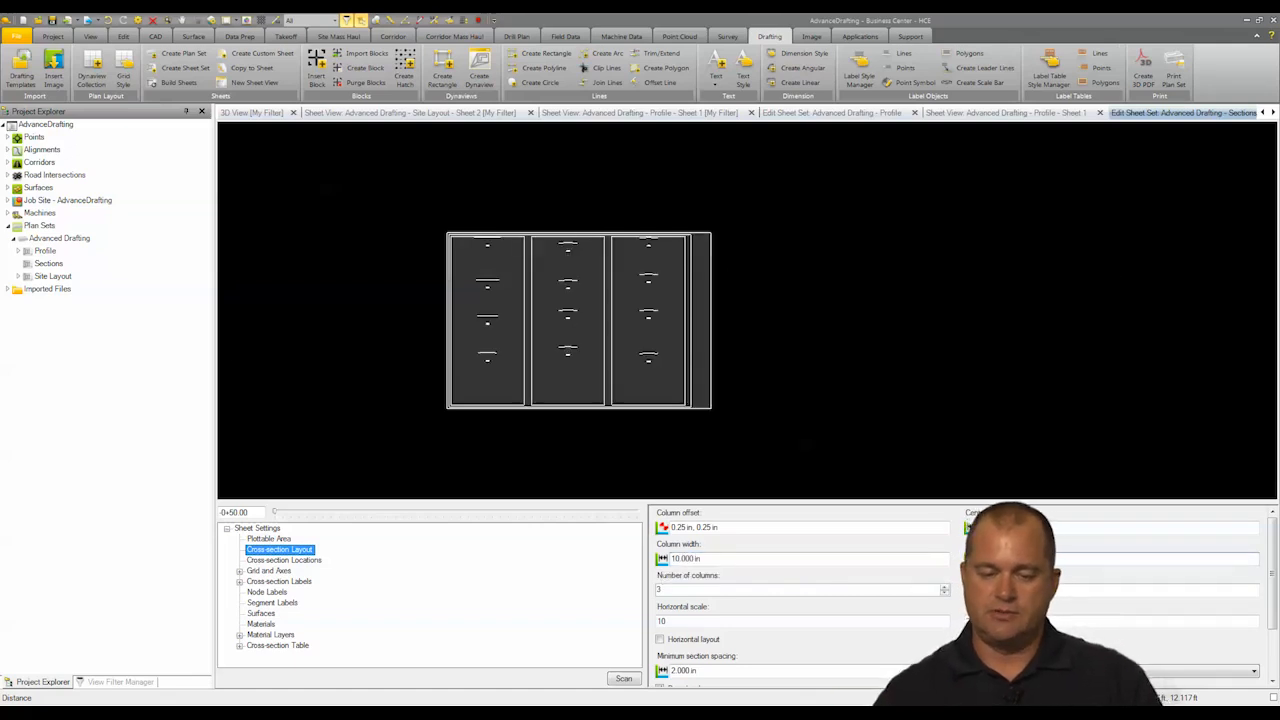
pyautogui.scroll(2, 536, 309)
pyautogui.scroll(-1, 536, 309)
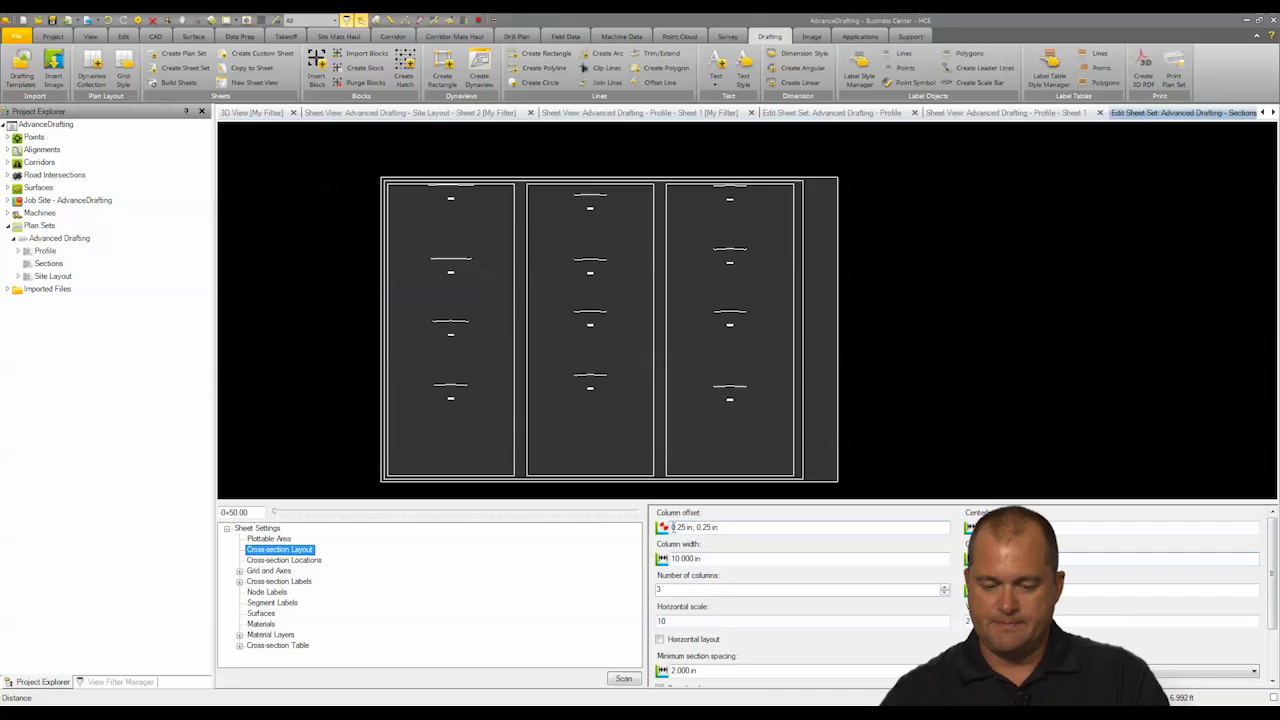
# - Change the column offset's second value to -2 in, making the offset 0.25 in, -2.00 in
pyautogui.moveTo(671, 527); pyautogui.dragTo(689, 527)
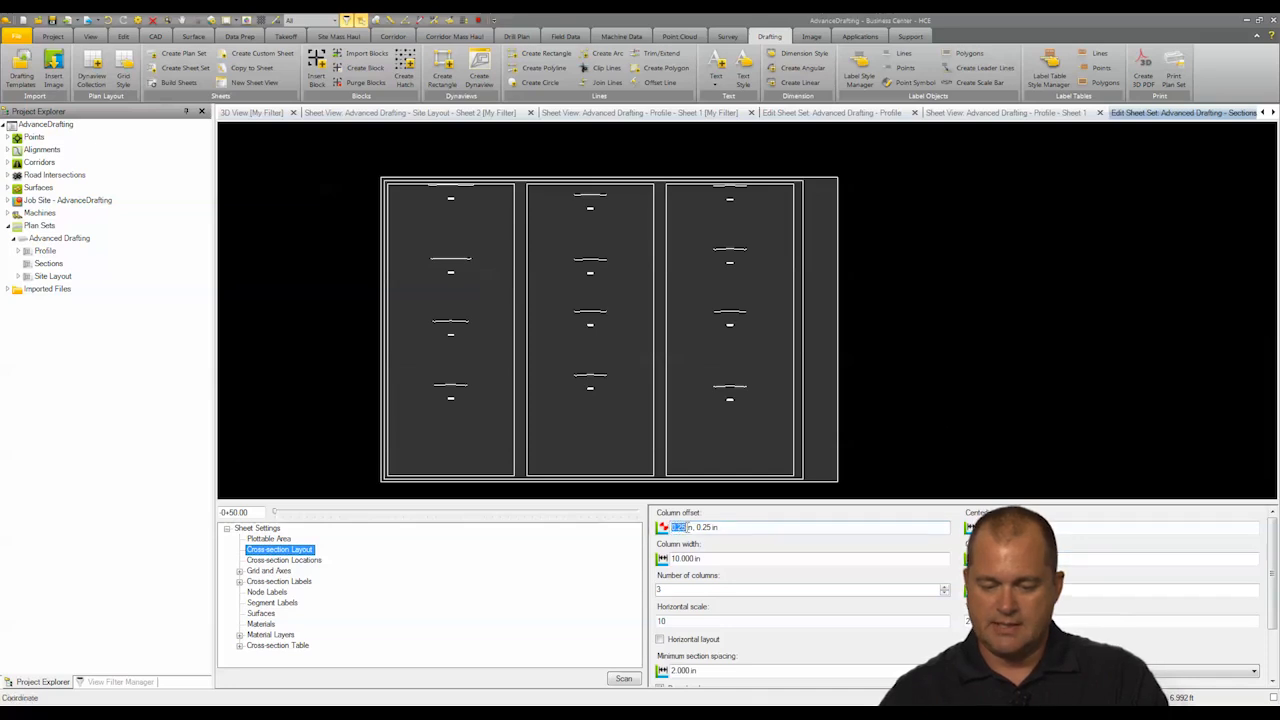
pyautogui.click(700, 527)
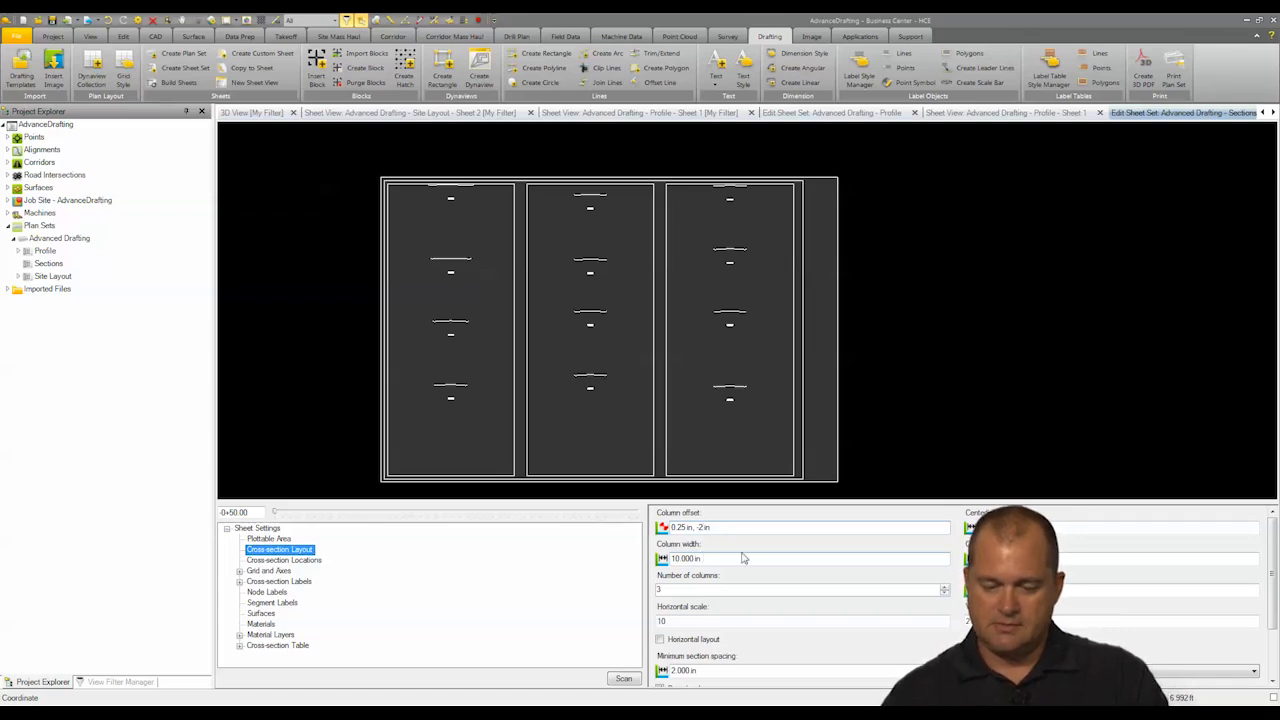
pyautogui.press('Return')
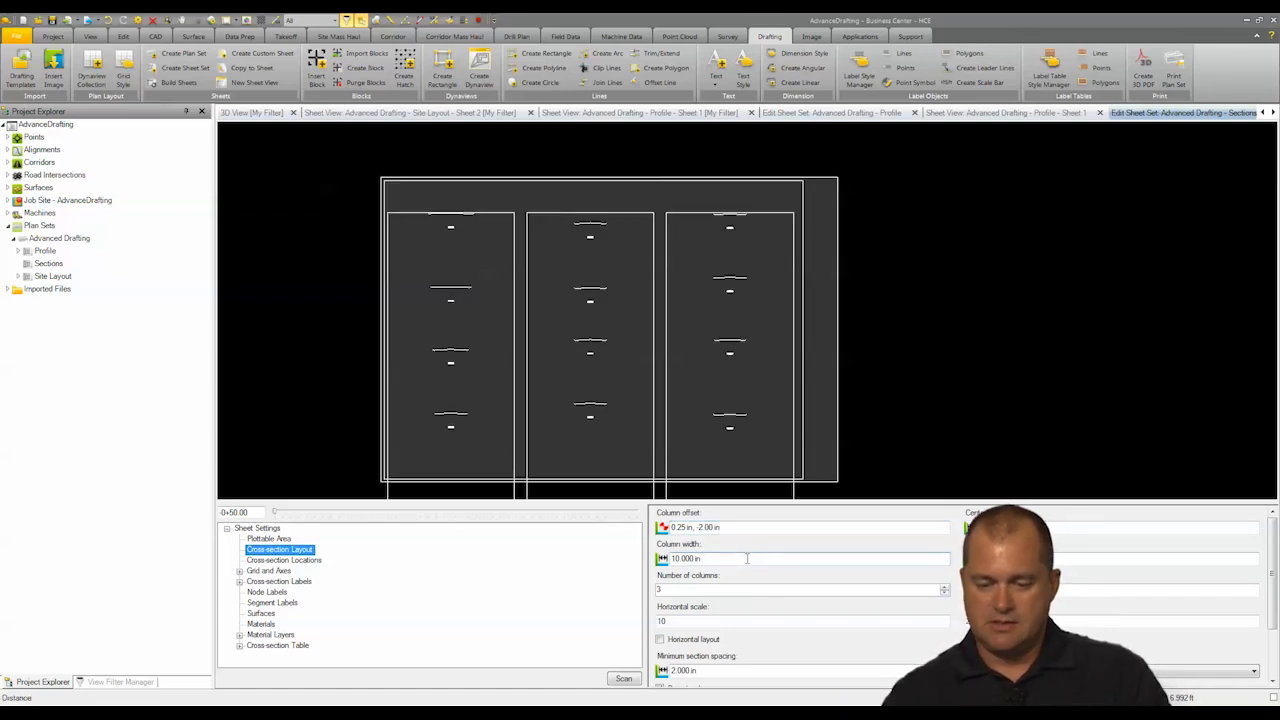
pyautogui.scroll(-1, 668, 453)
pyautogui.moveTo(668, 453); pyautogui.dragTo(651, 387, button='middle')
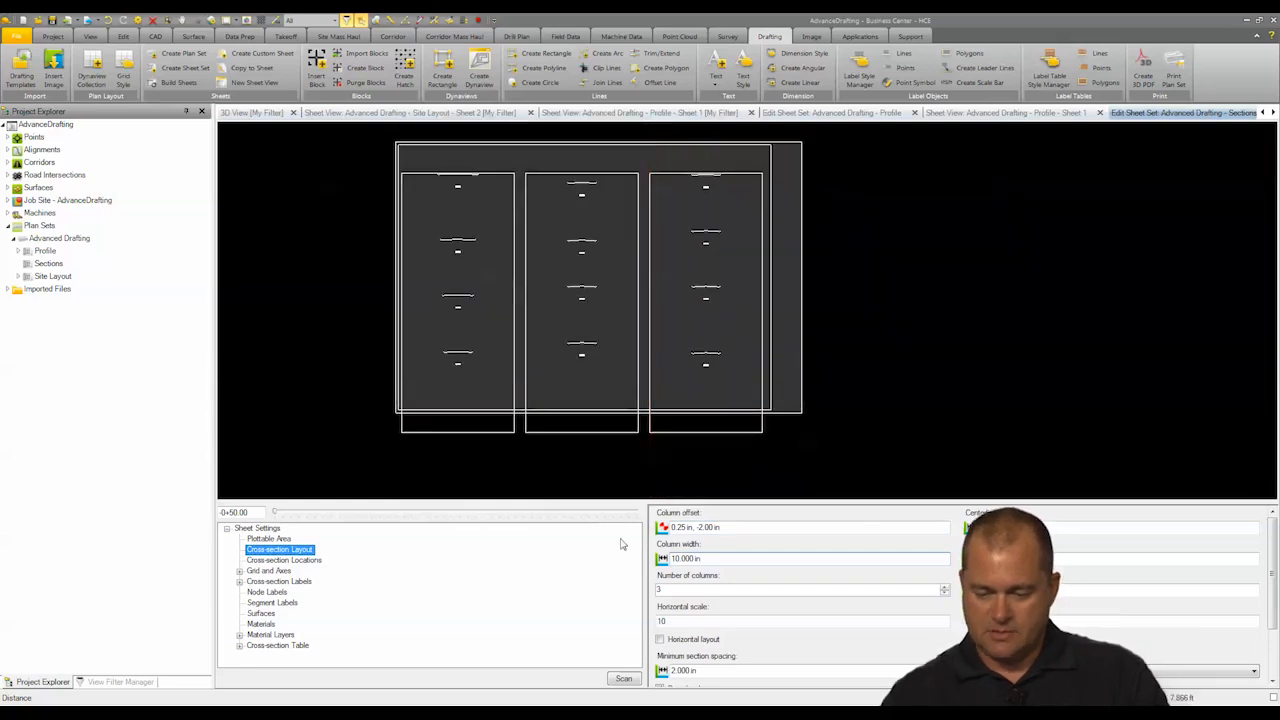
# - Try the horizontal layout option for the cross-section columns and switch it back off
pyautogui.click(863, 645)
pyautogui.scroll(-1, 863, 645)
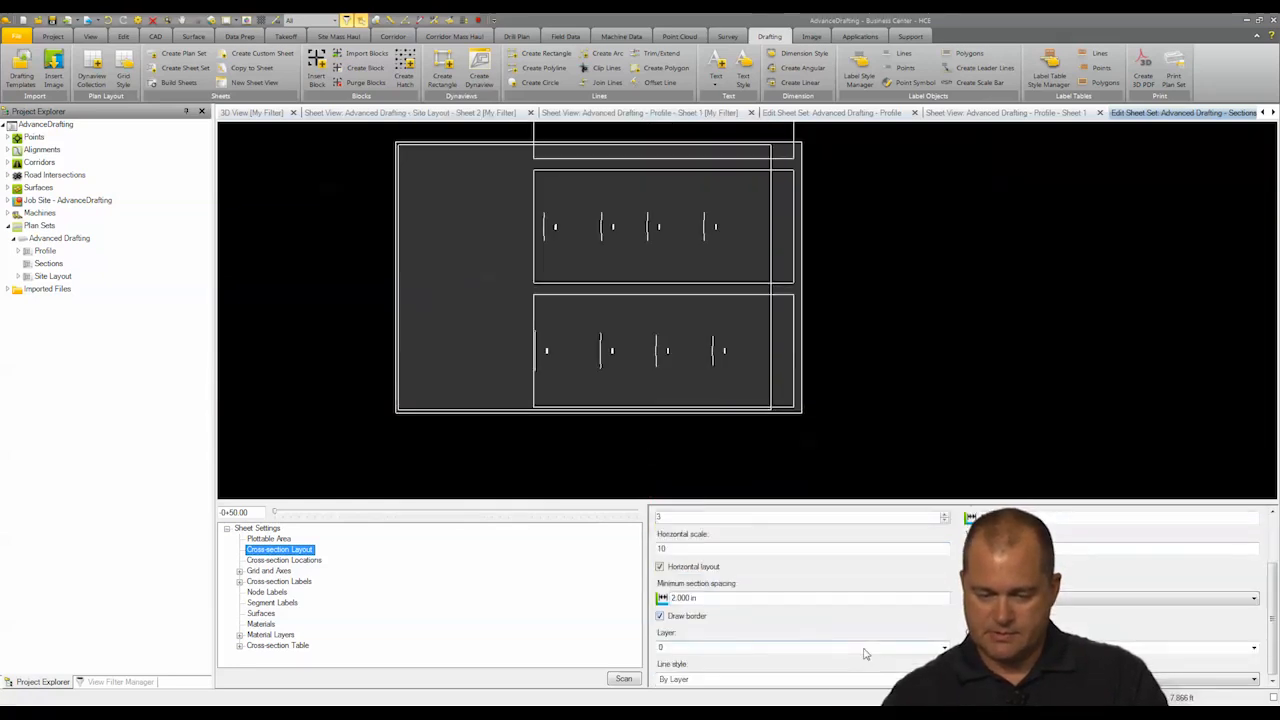
pyautogui.click(659, 567)
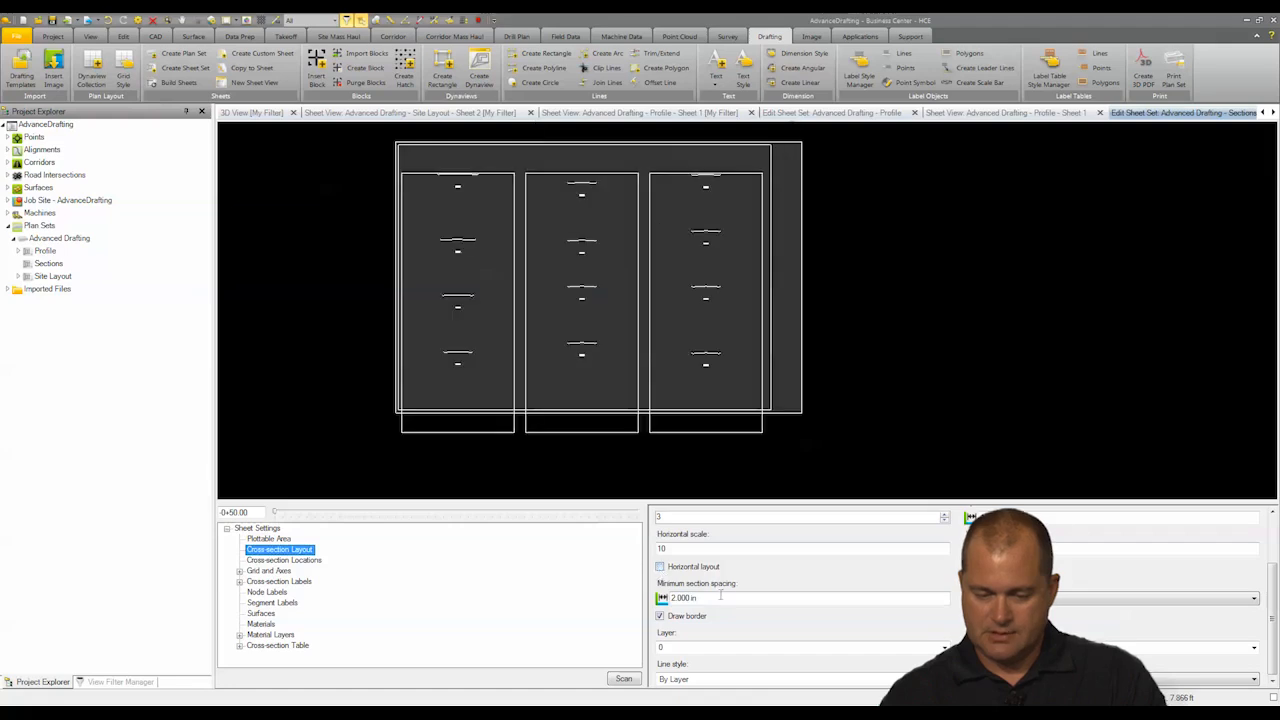
# - Turn off the border around the cross-section columns and inspect the sections on the sheet up close
pyautogui.click(660, 616)
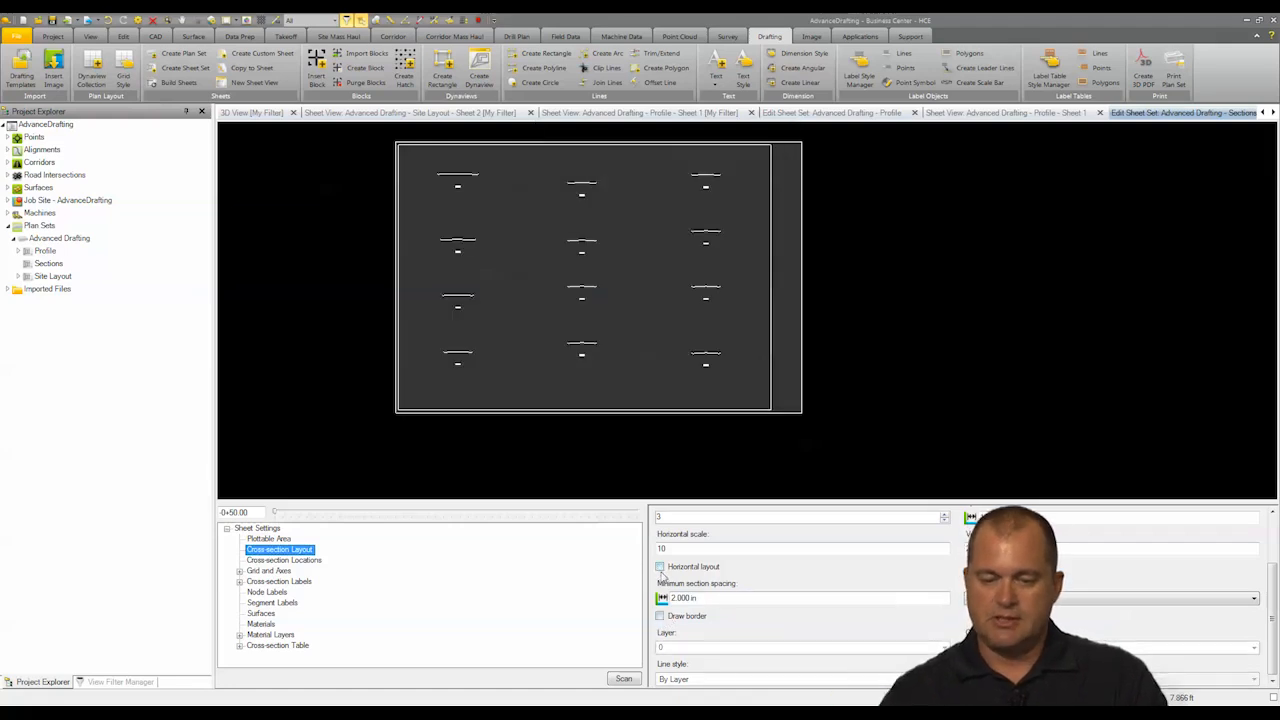
pyautogui.scroll(1, 665, 280)
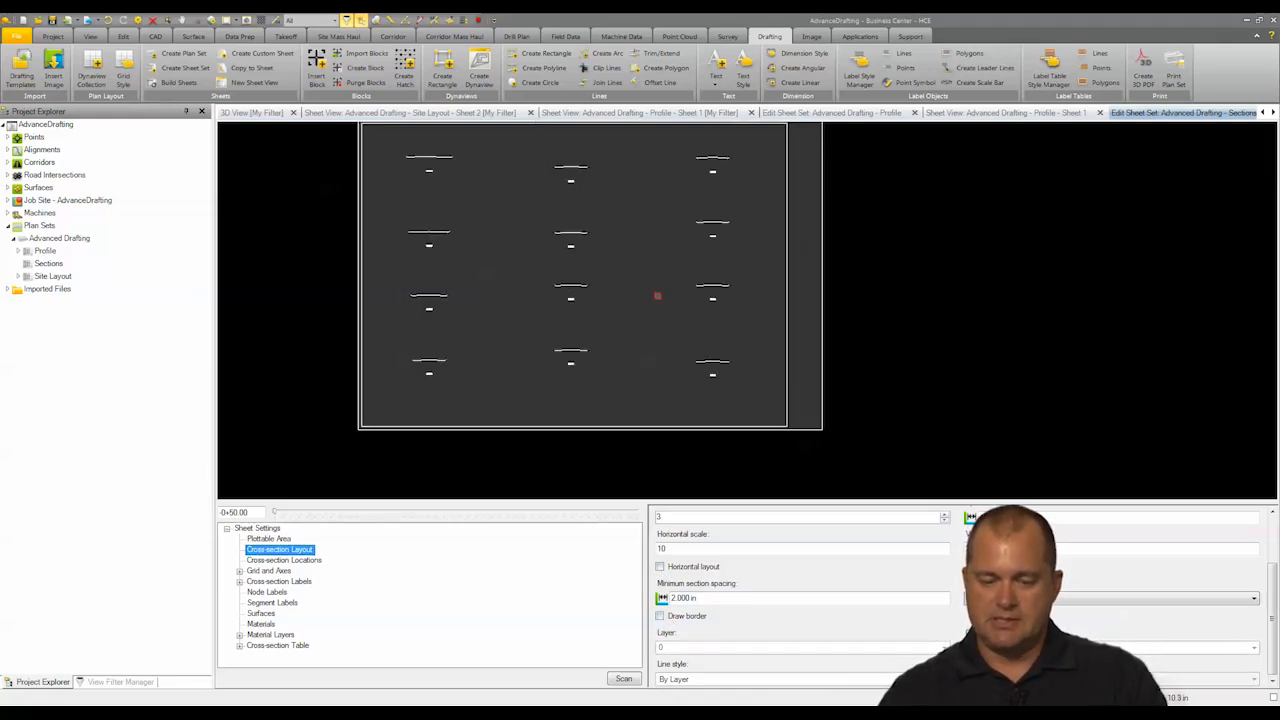
pyautogui.scroll(5, 566, 224)
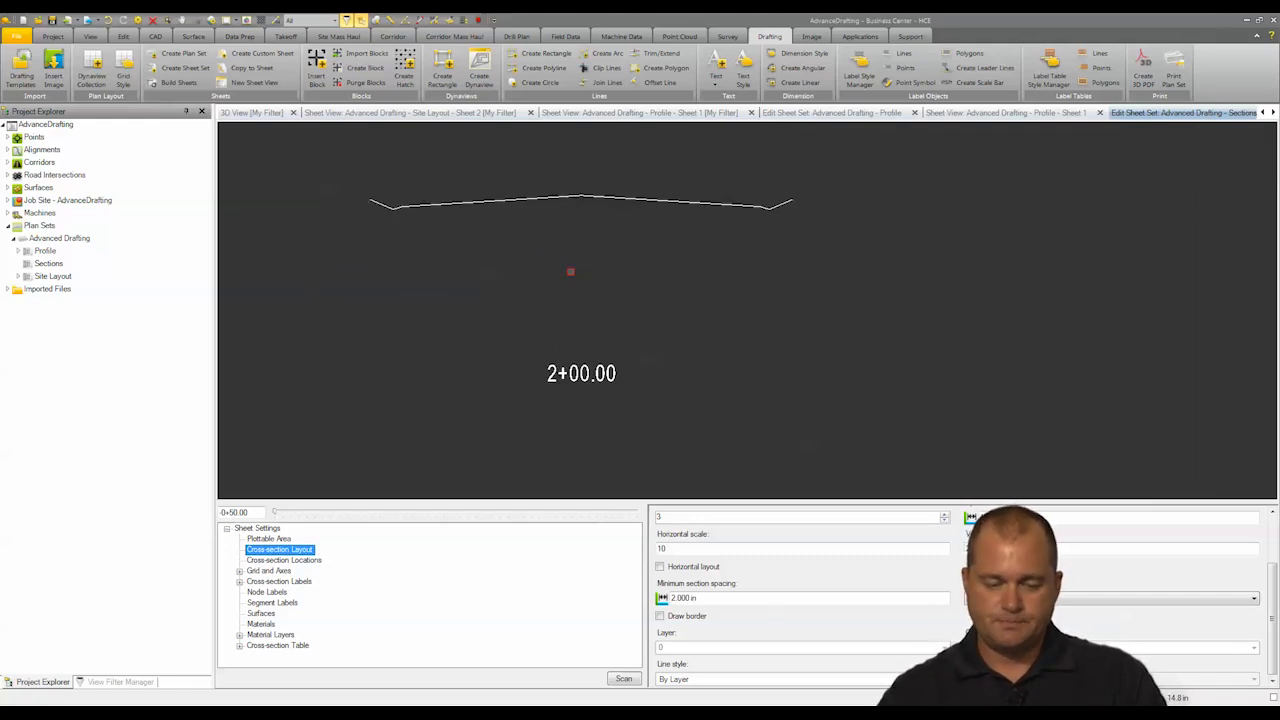
pyautogui.scroll(-6, 565, 295)
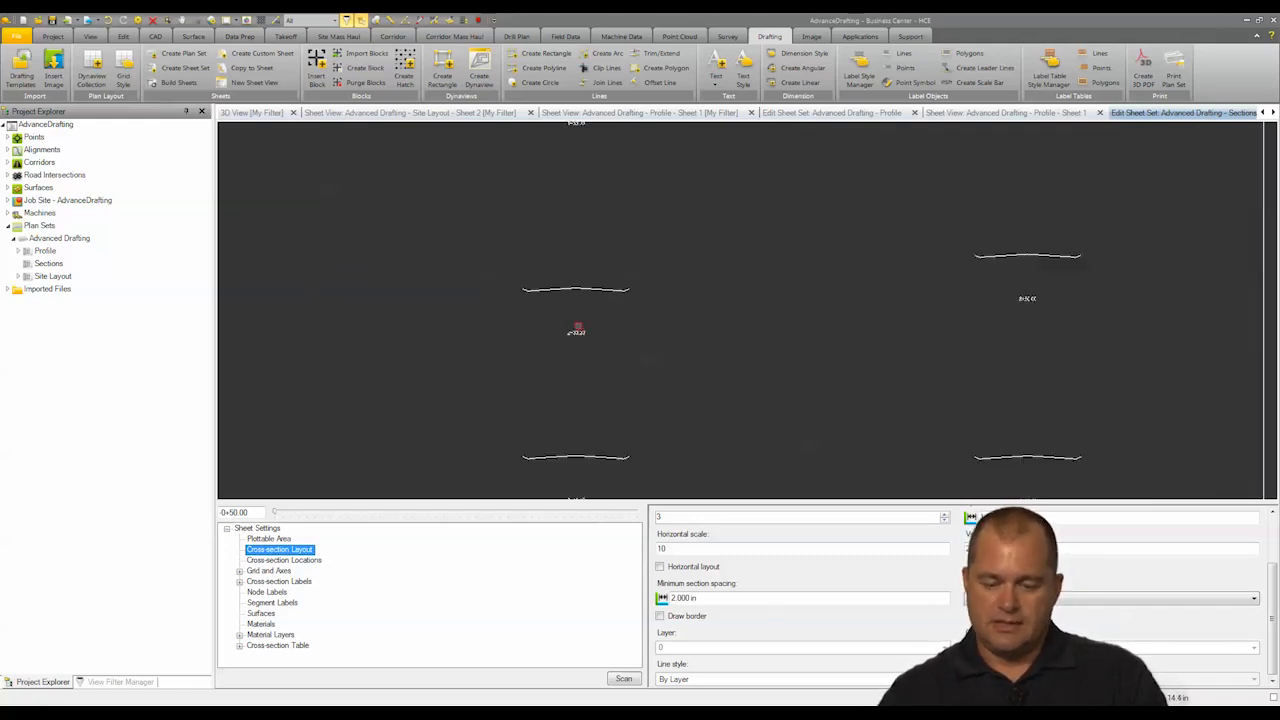
pyautogui.moveTo(567, 327); pyautogui.dragTo(575, 273, button='middle')
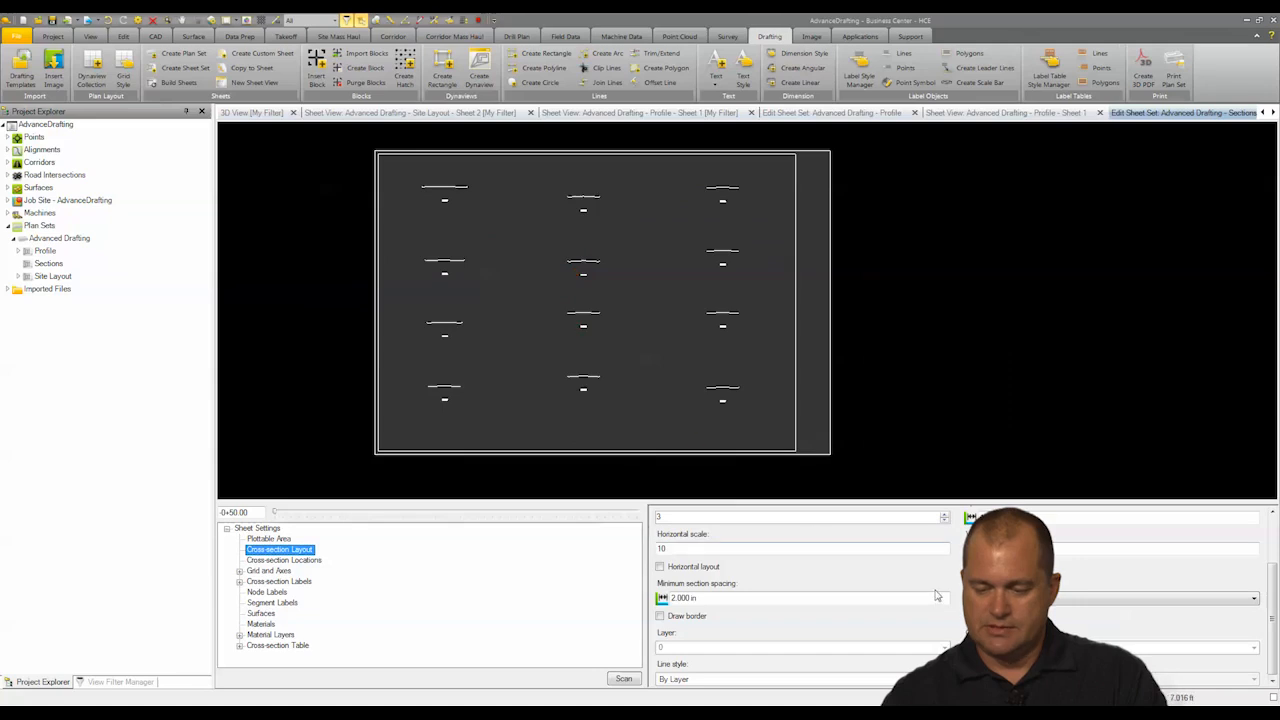
# - Include VAL points in the cross-section locations
pyautogui.scroll(3, 1272, 605)
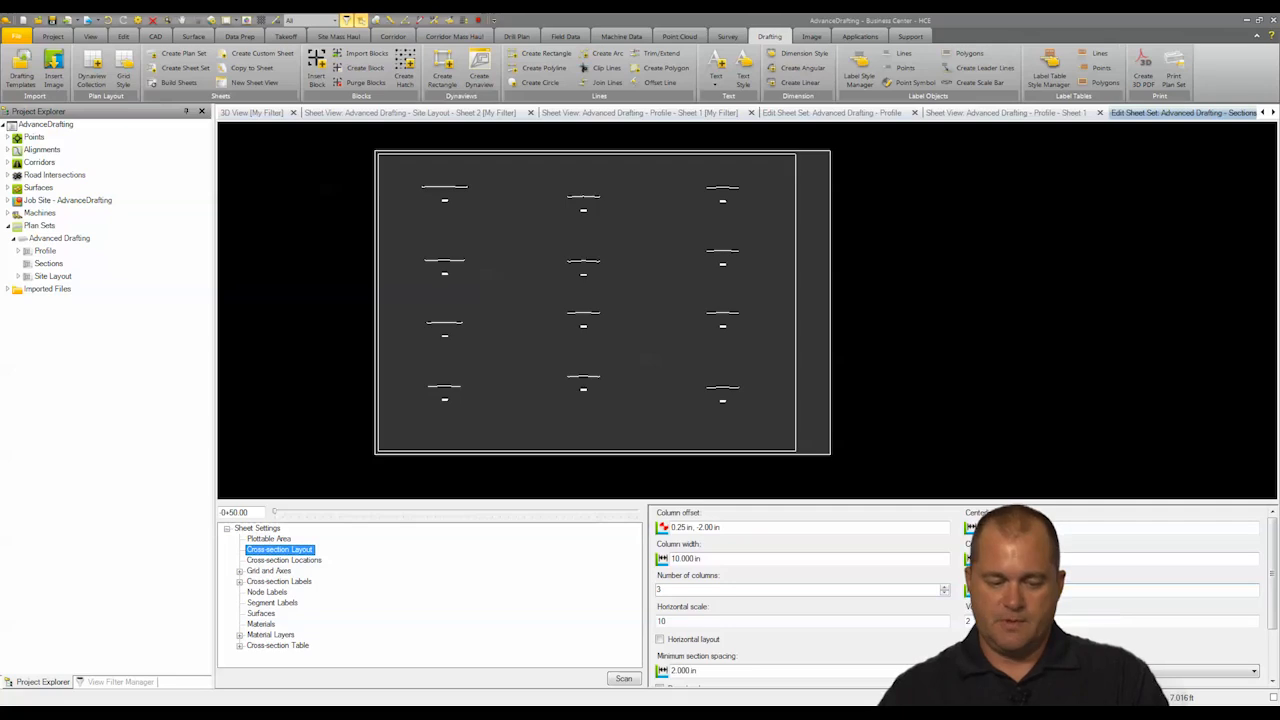
pyautogui.click(268, 561)
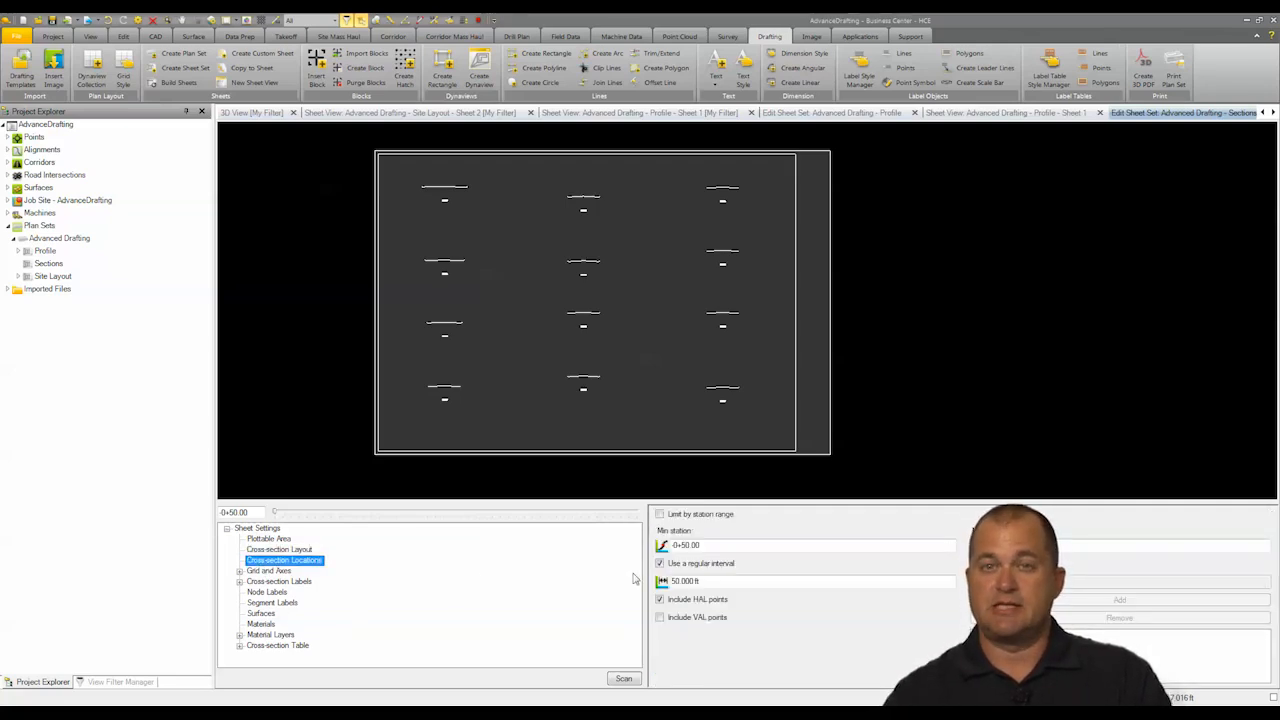
pyautogui.click(660, 618)
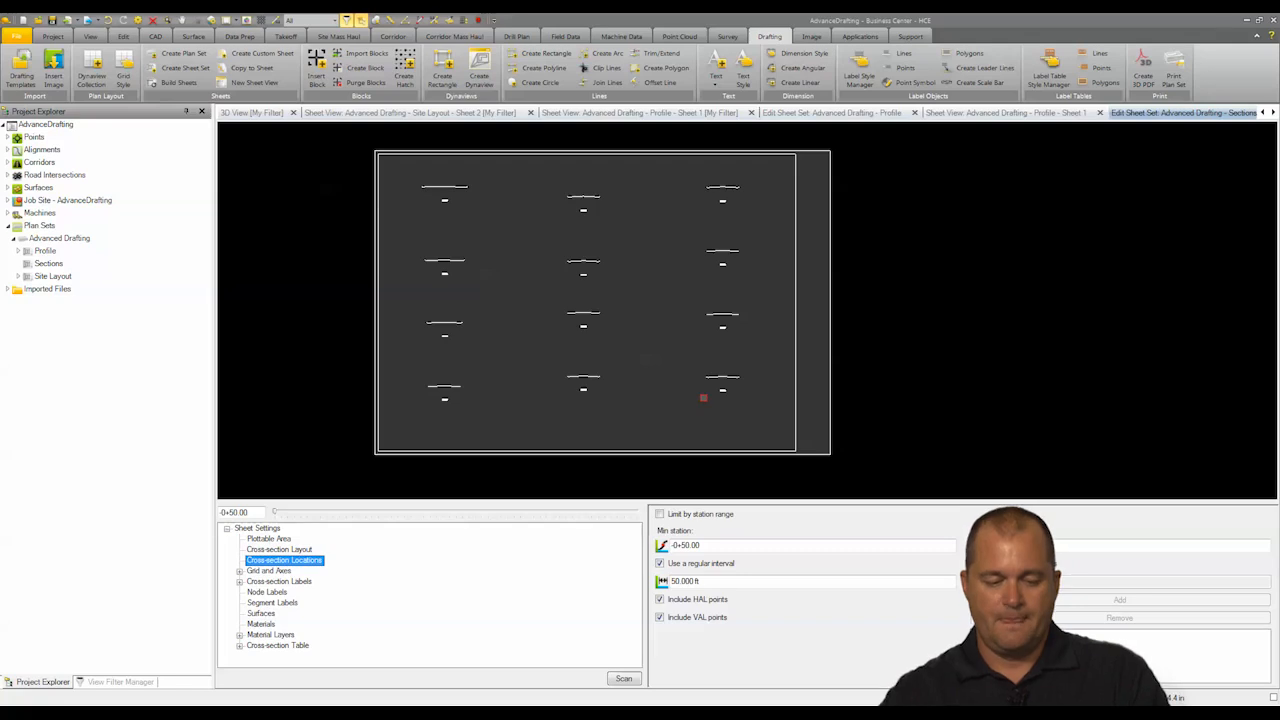
# - In the grid and axes settings, try Column for the left axis location, and set both the left and top axis locations to Section
pyautogui.click(240, 572)
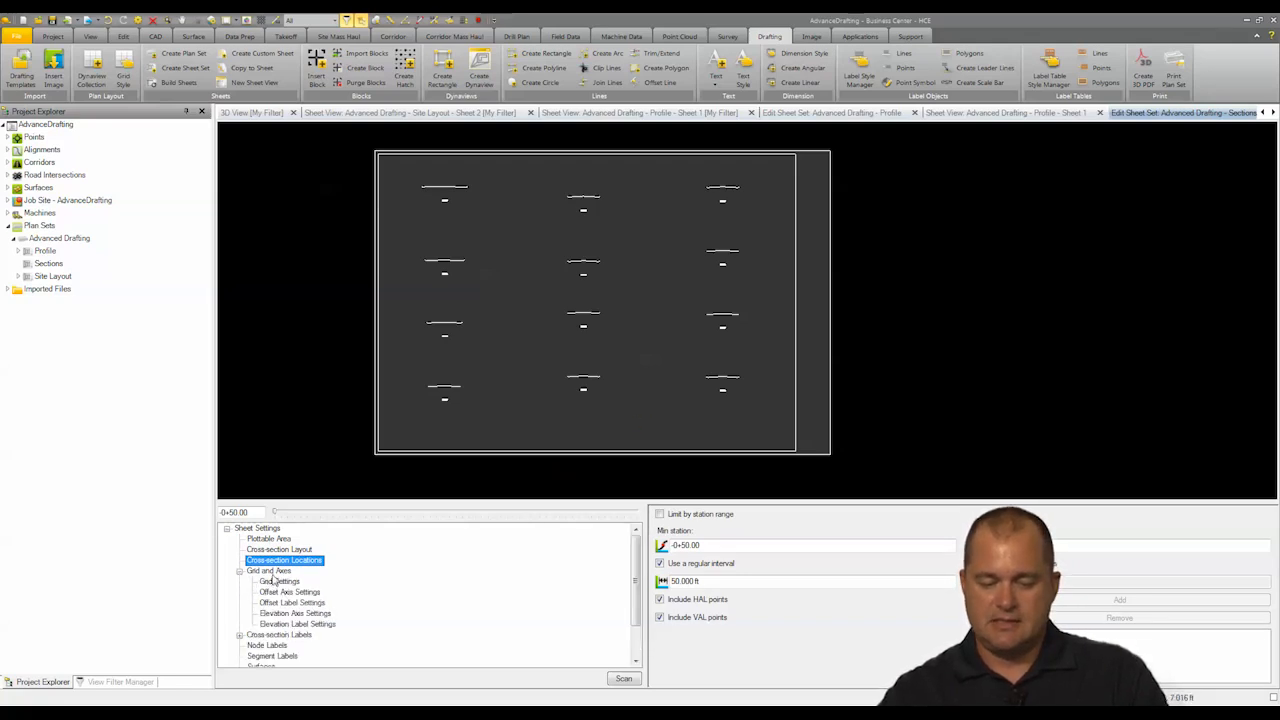
pyautogui.click(276, 576)
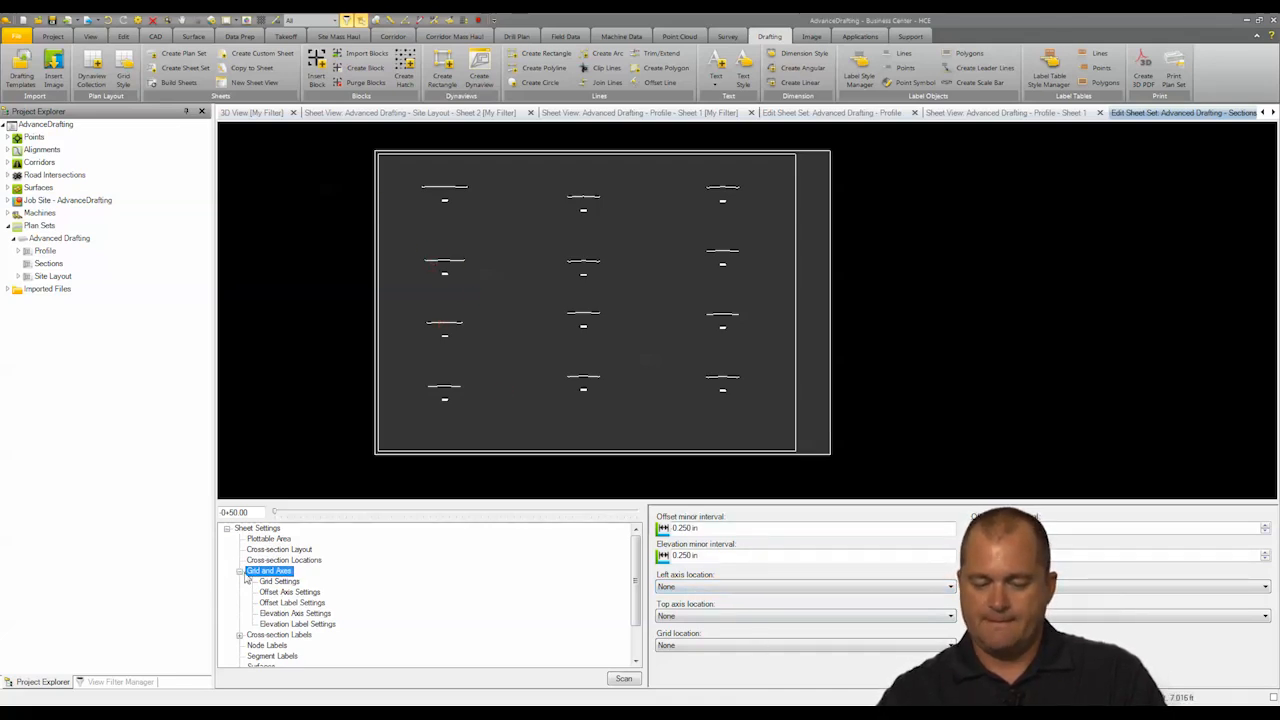
pyautogui.click(704, 589)
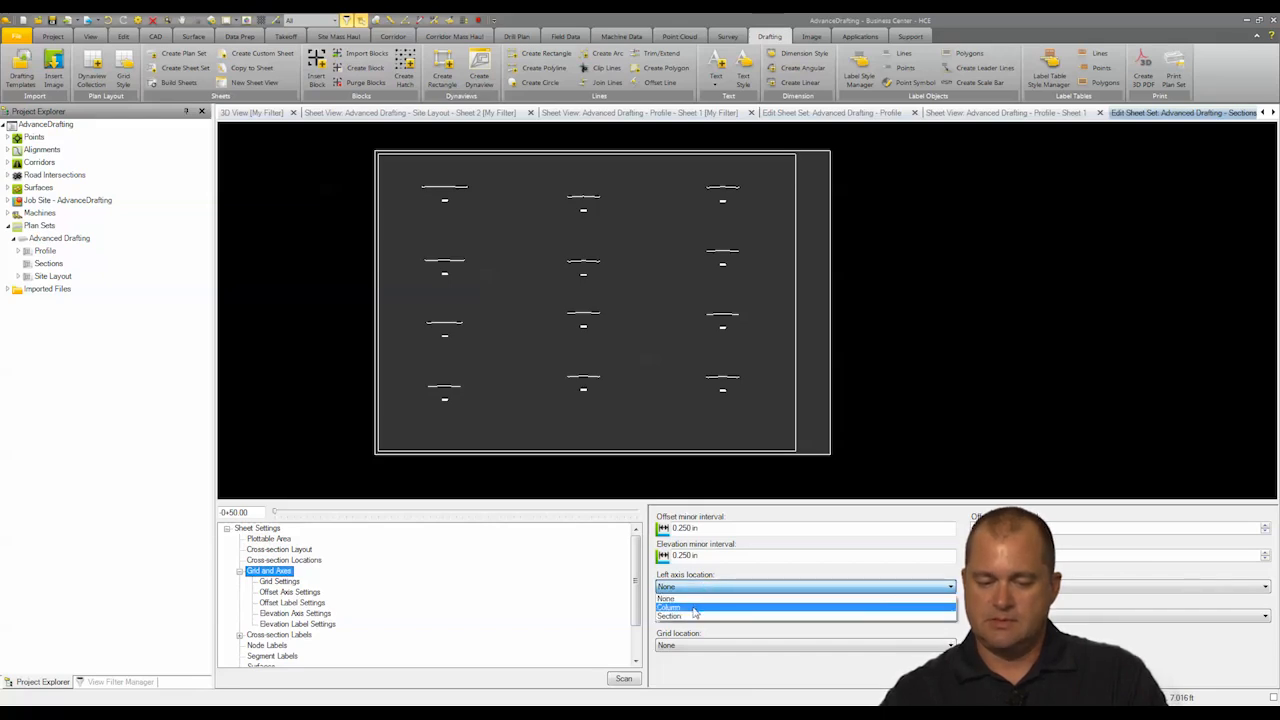
pyautogui.click(694, 608)
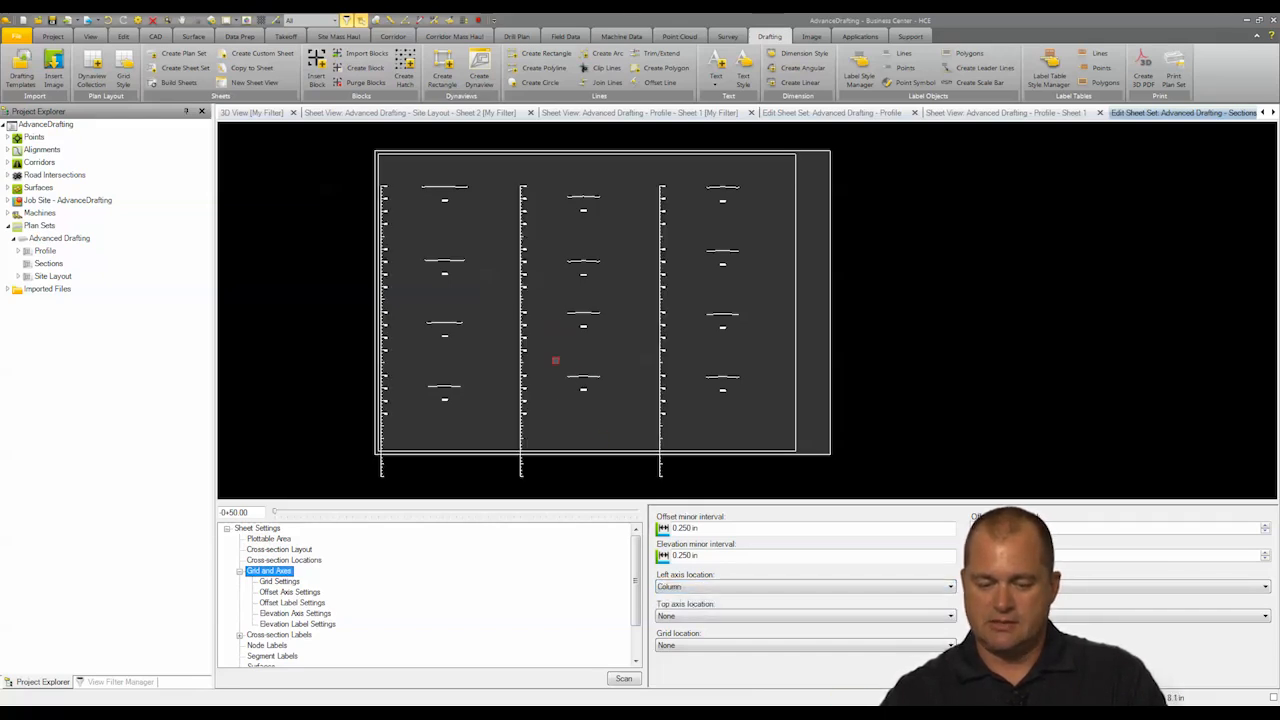
pyautogui.click(724, 591)
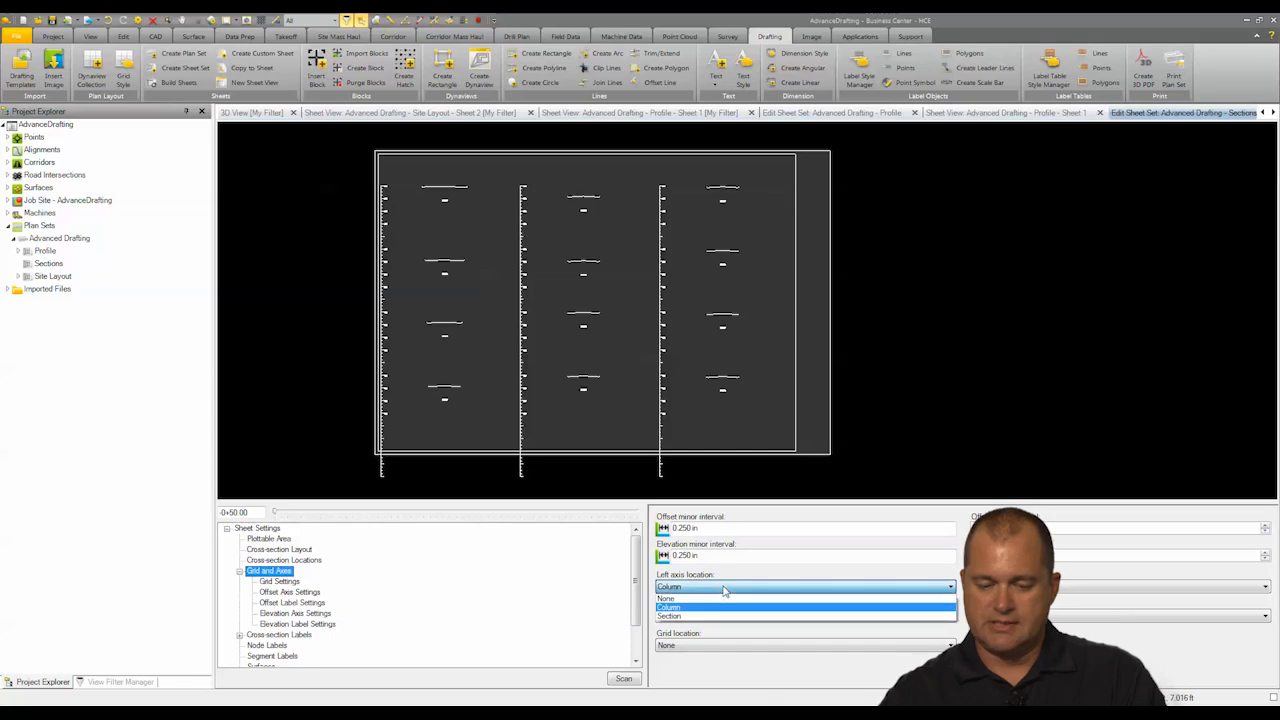
pyautogui.click(713, 620)
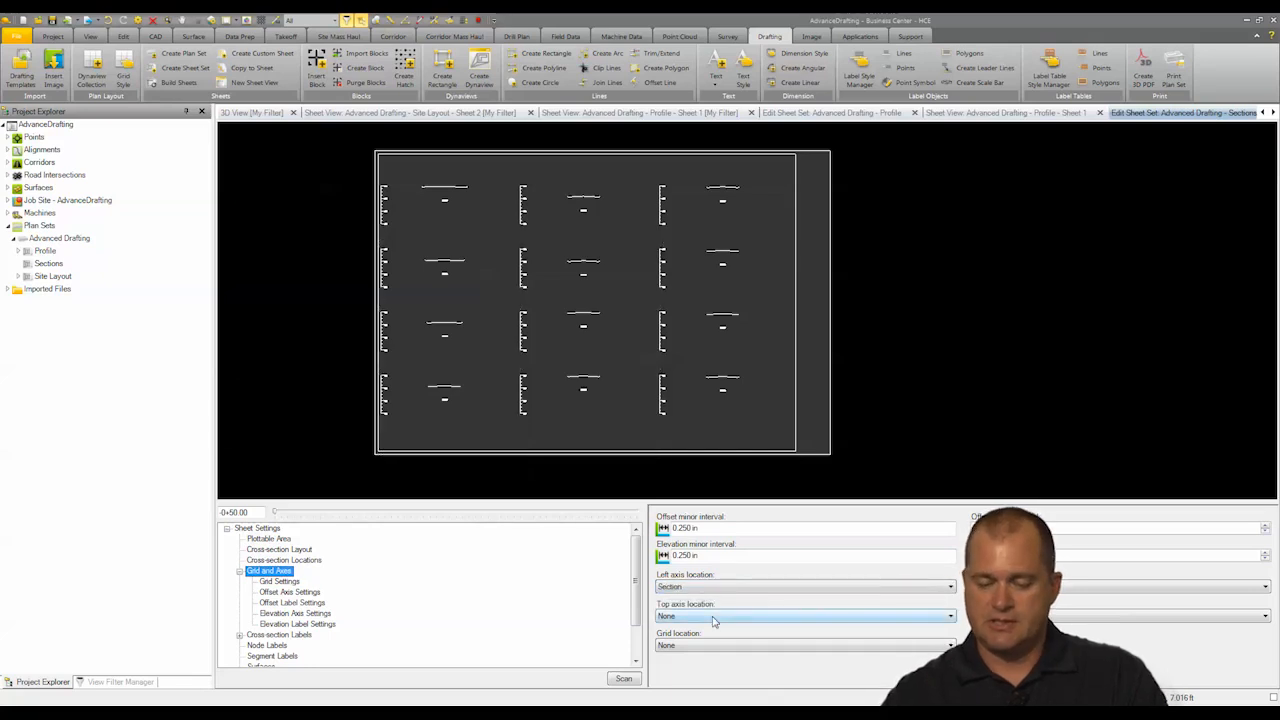
pyautogui.click(717, 620)
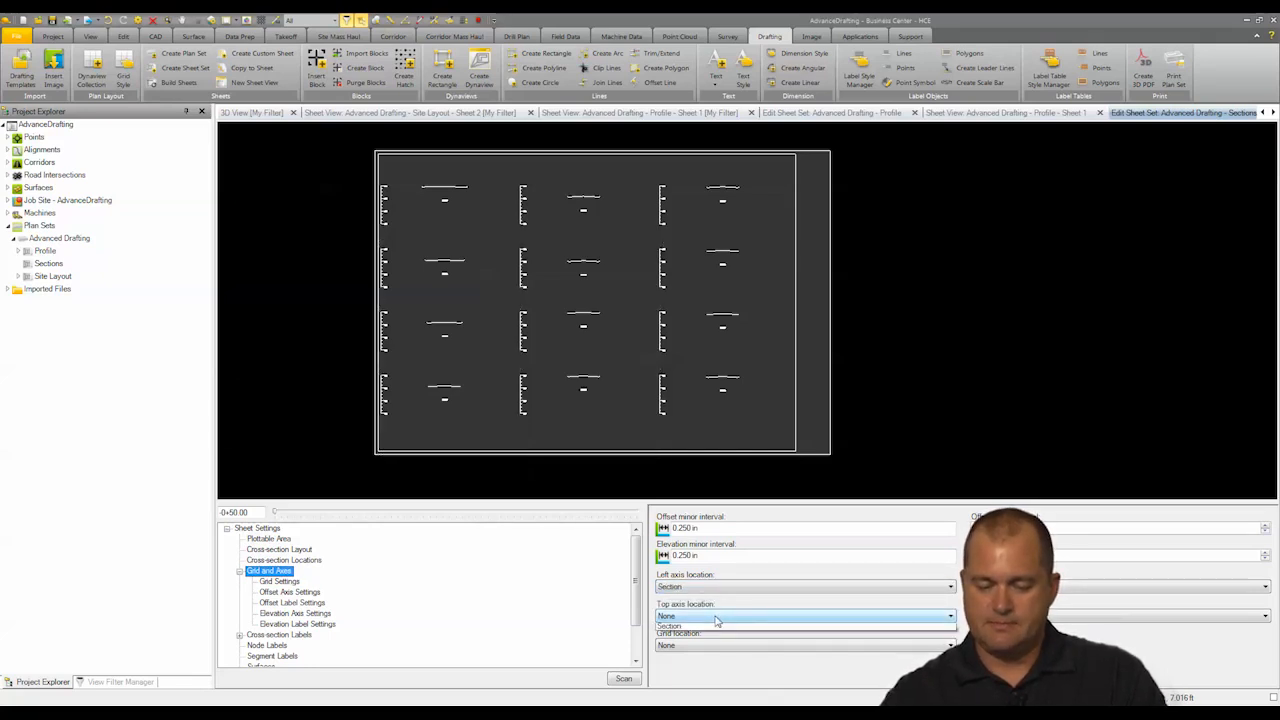
pyautogui.click(717, 645)
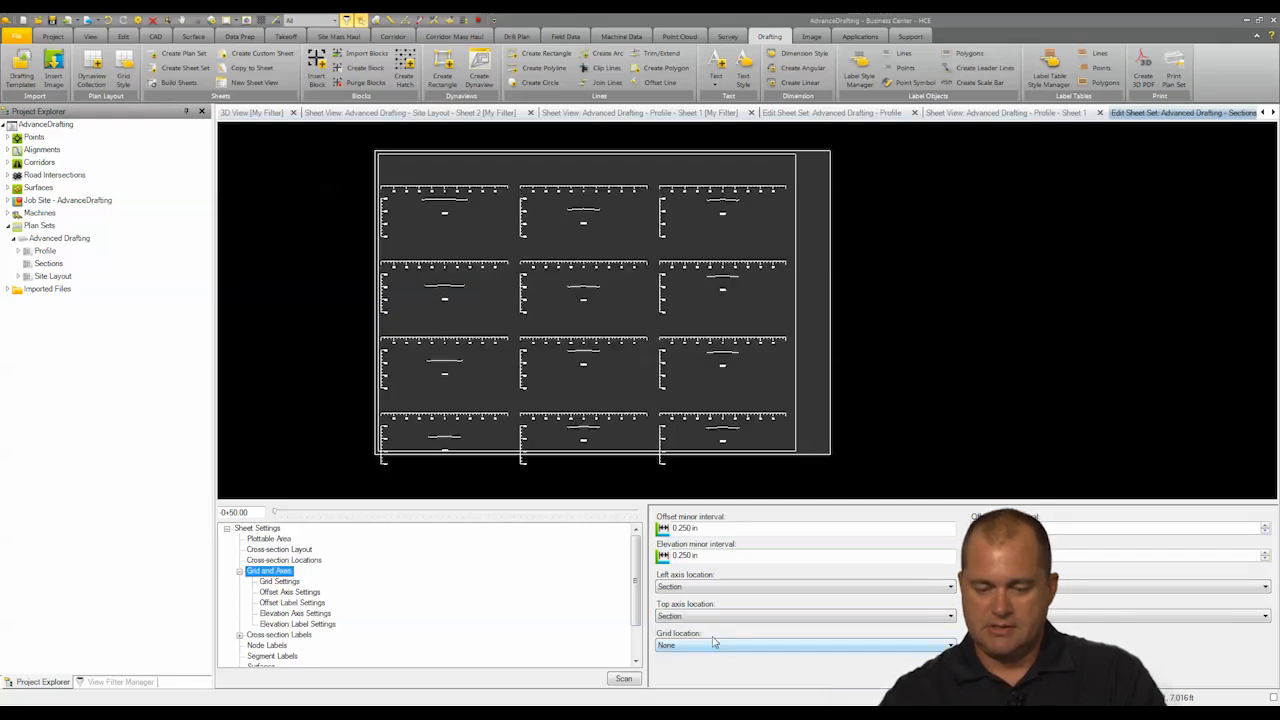
# - Try Section as the grid location for the cross-sections and reset it to None
pyautogui.click(712, 645)
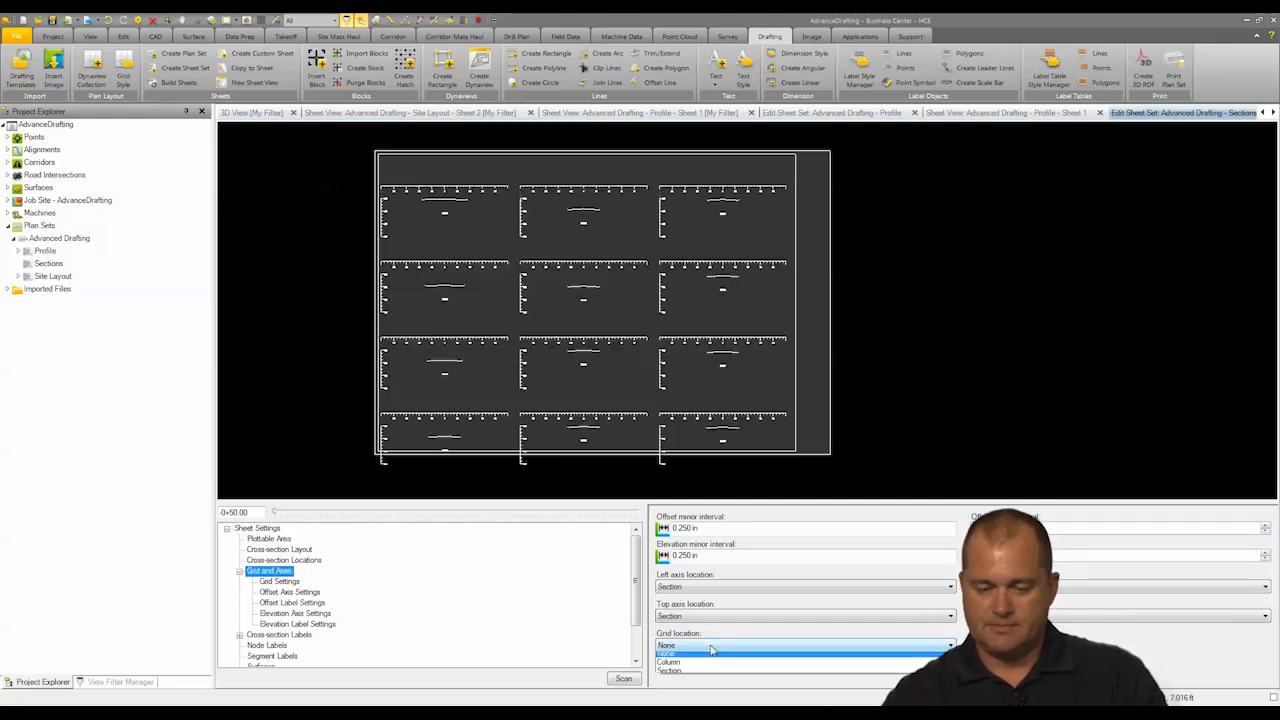
pyautogui.click(711, 678)
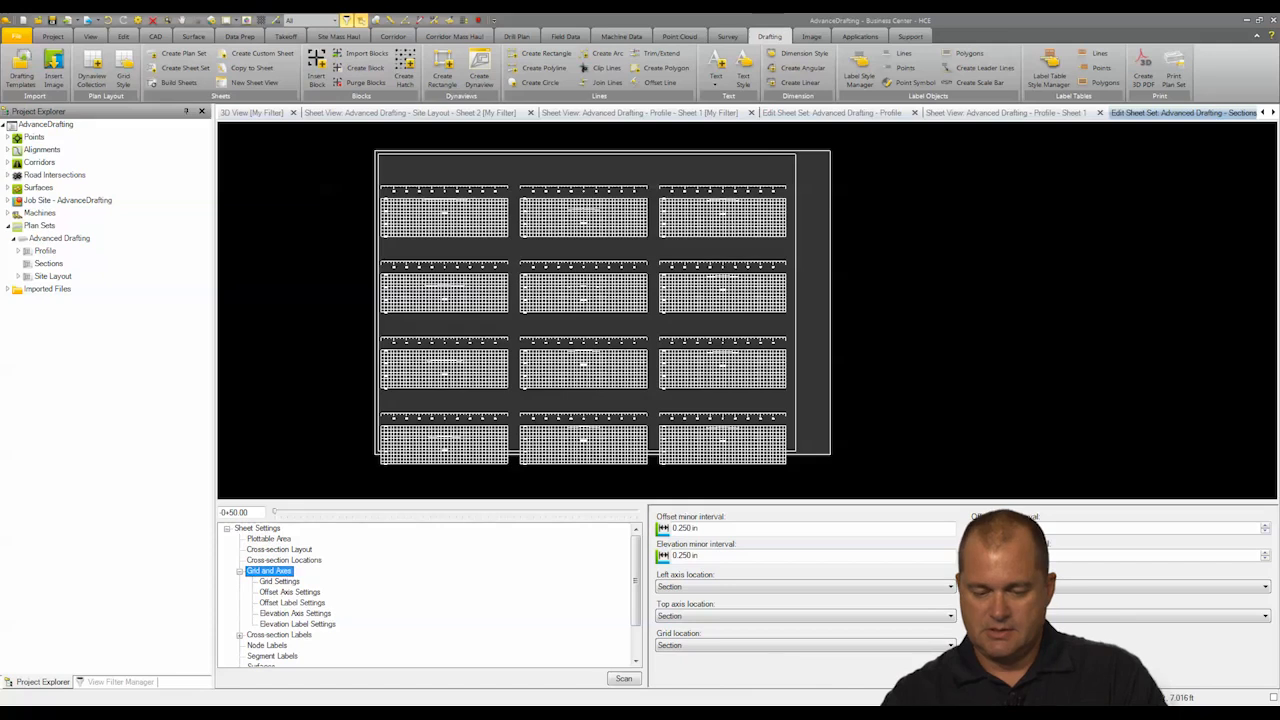
pyautogui.click(682, 646)
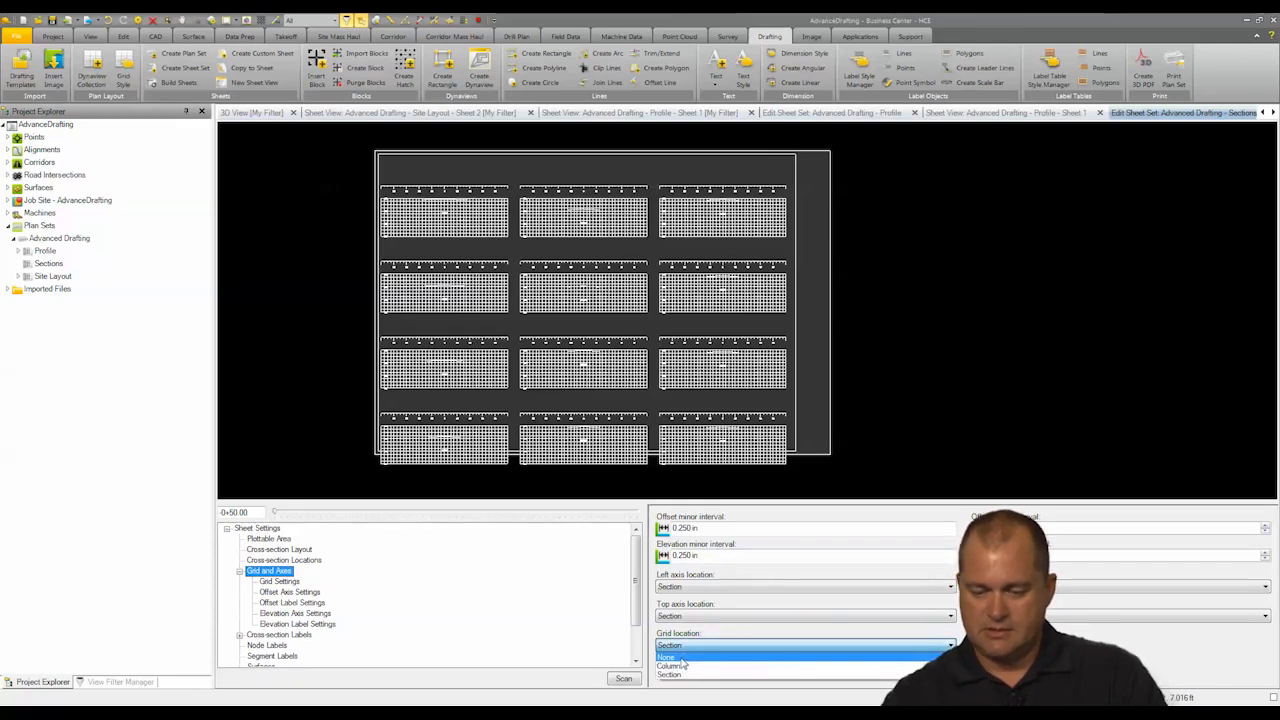
pyautogui.click(683, 659)
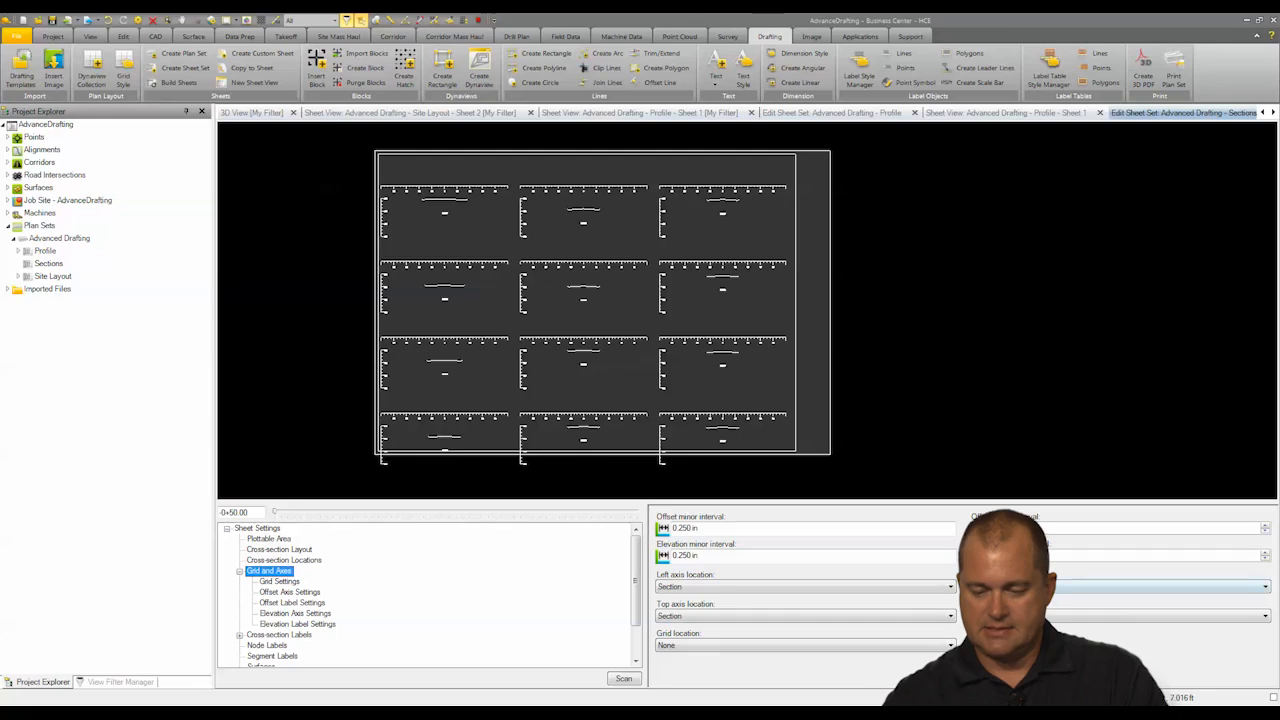
# - Set the right and bottom axis locations of the cross-sections to Section
pyautogui.click(1010, 587)
pyautogui.click(1010, 617)
pyautogui.click(1010, 616)
pyautogui.click(1010, 646)
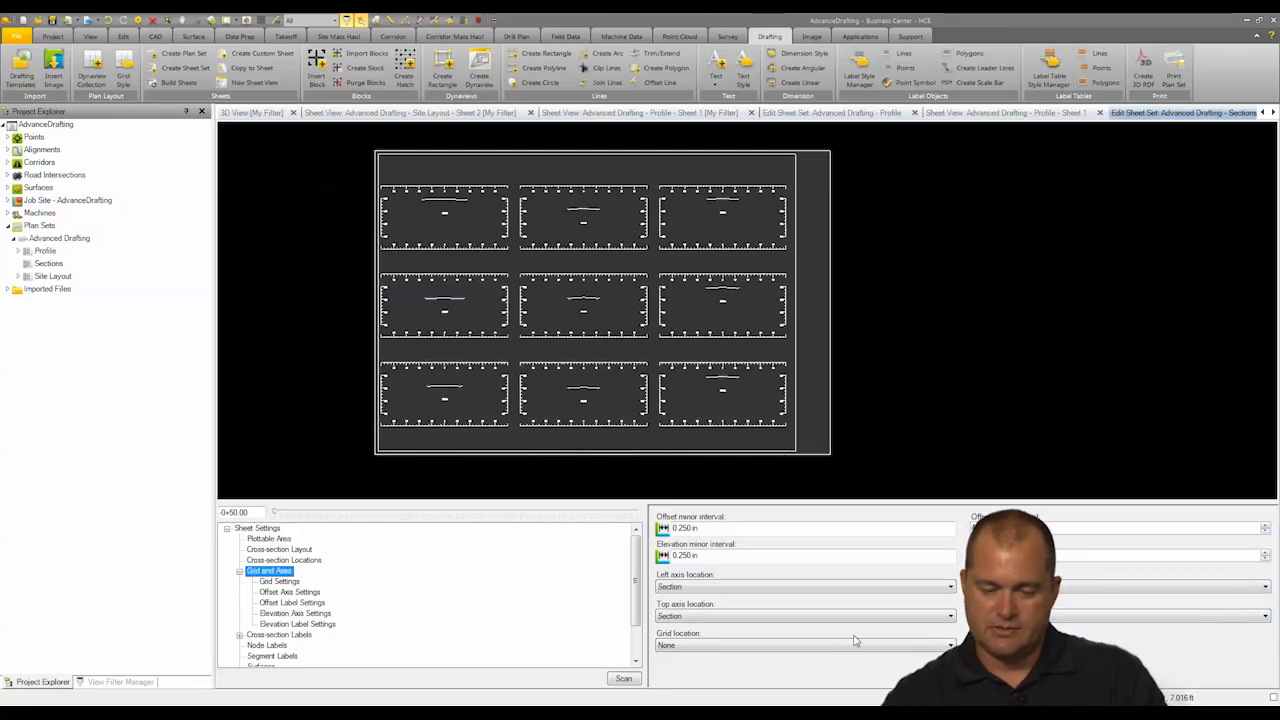
# - Set the grid location to Section and inspect the gridded cross-sections and their axes up close
pyautogui.click(720, 645)
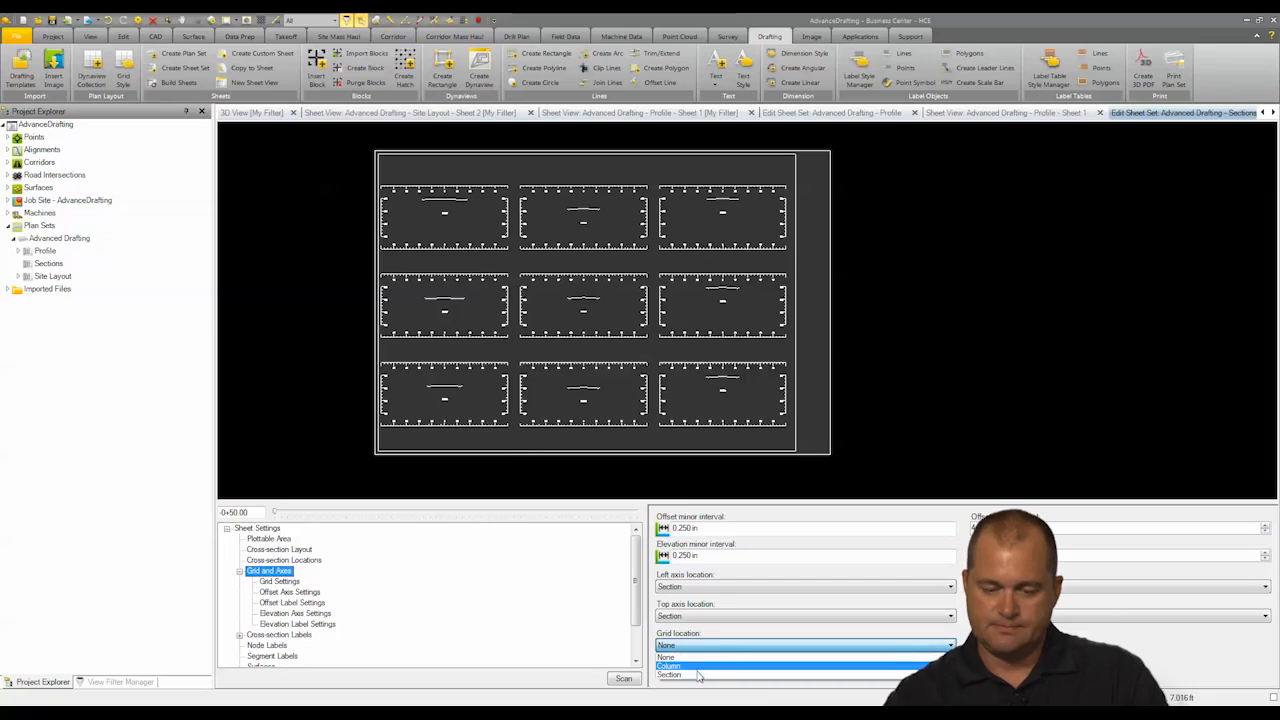
pyautogui.click(683, 676)
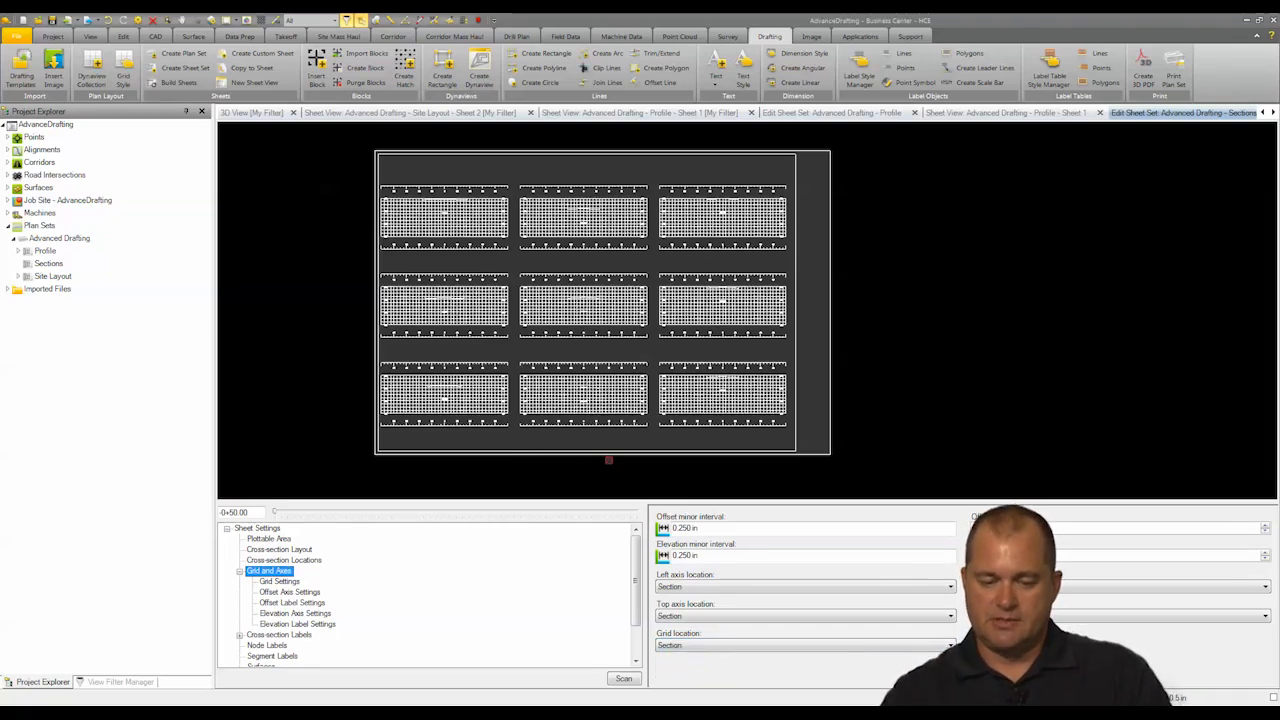
pyautogui.scroll(2, 582, 300)
pyautogui.scroll(5, 582, 300)
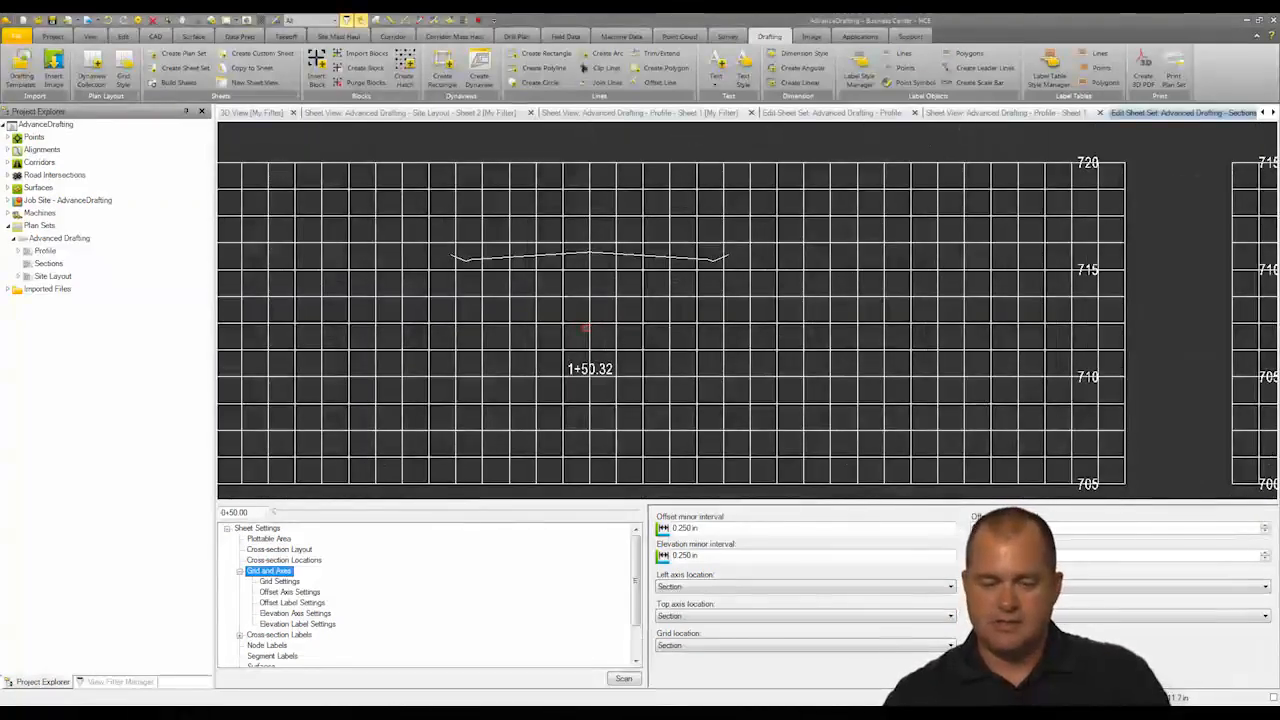
pyautogui.scroll(-3, 585, 328)
pyautogui.scroll(-1, 585, 328)
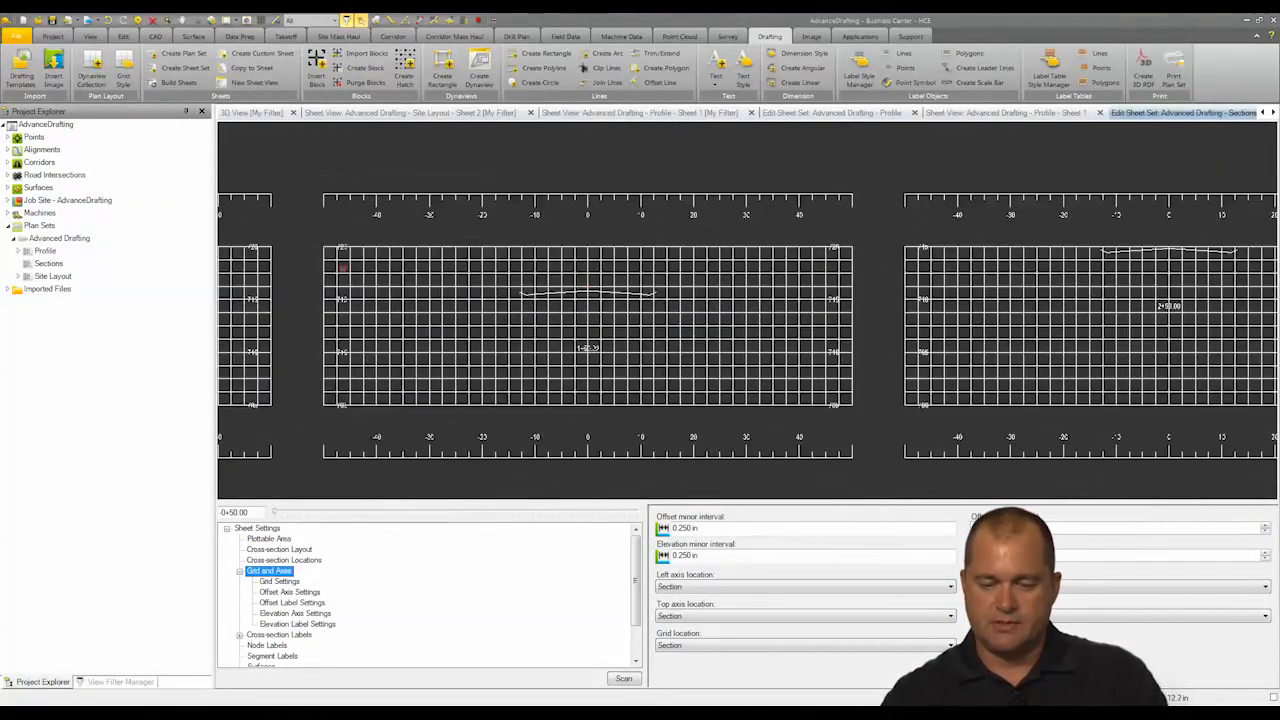
pyautogui.scroll(-5, 585, 328)
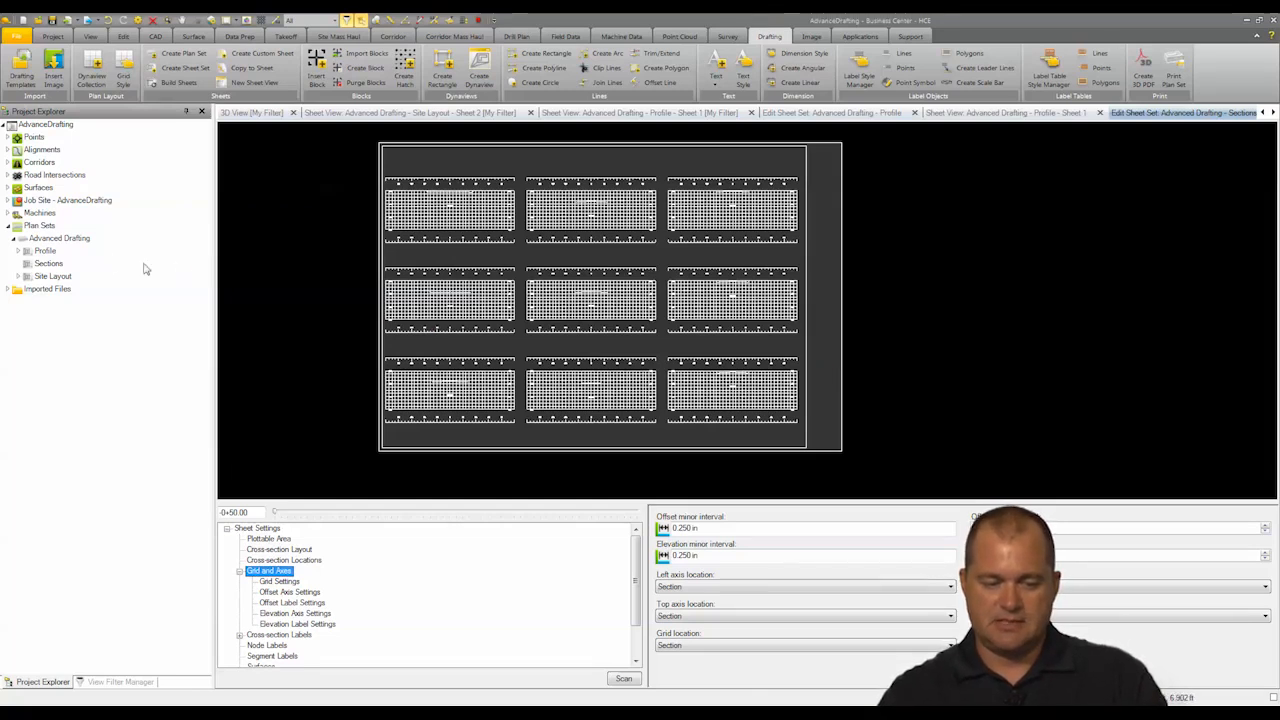
# - Build the sheets of the Sections sheet set in the Advanced Drafting plan set
pyautogui.click(46, 264)
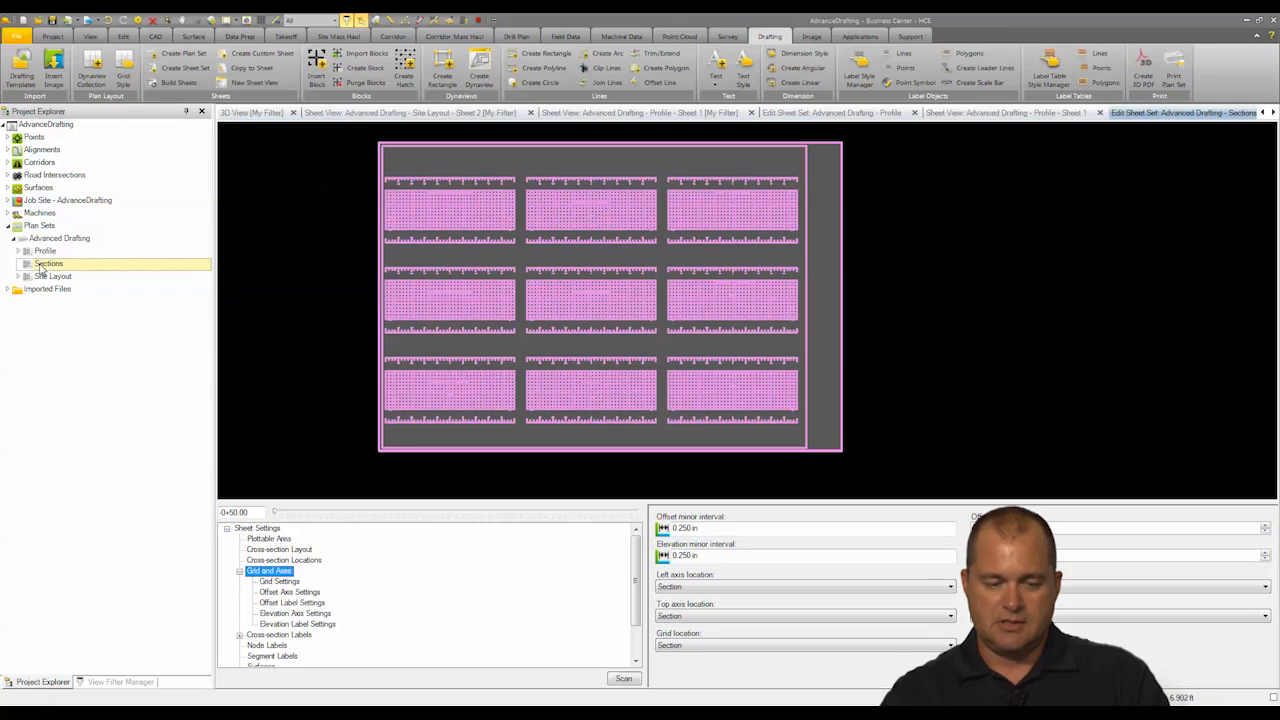
pyautogui.rightClick(46, 264)
pyautogui.click(283, 248)
pyautogui.click(64, 264)
pyautogui.rightClick(62, 265)
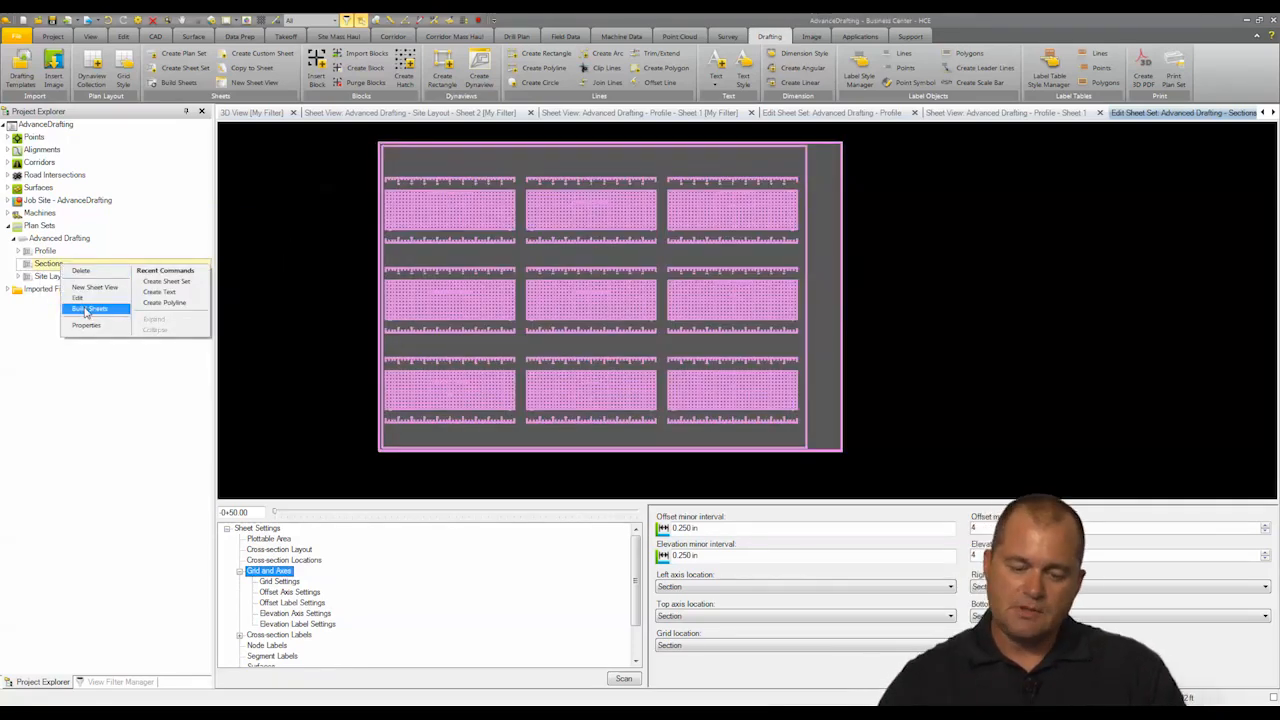
pyautogui.click(88, 309)
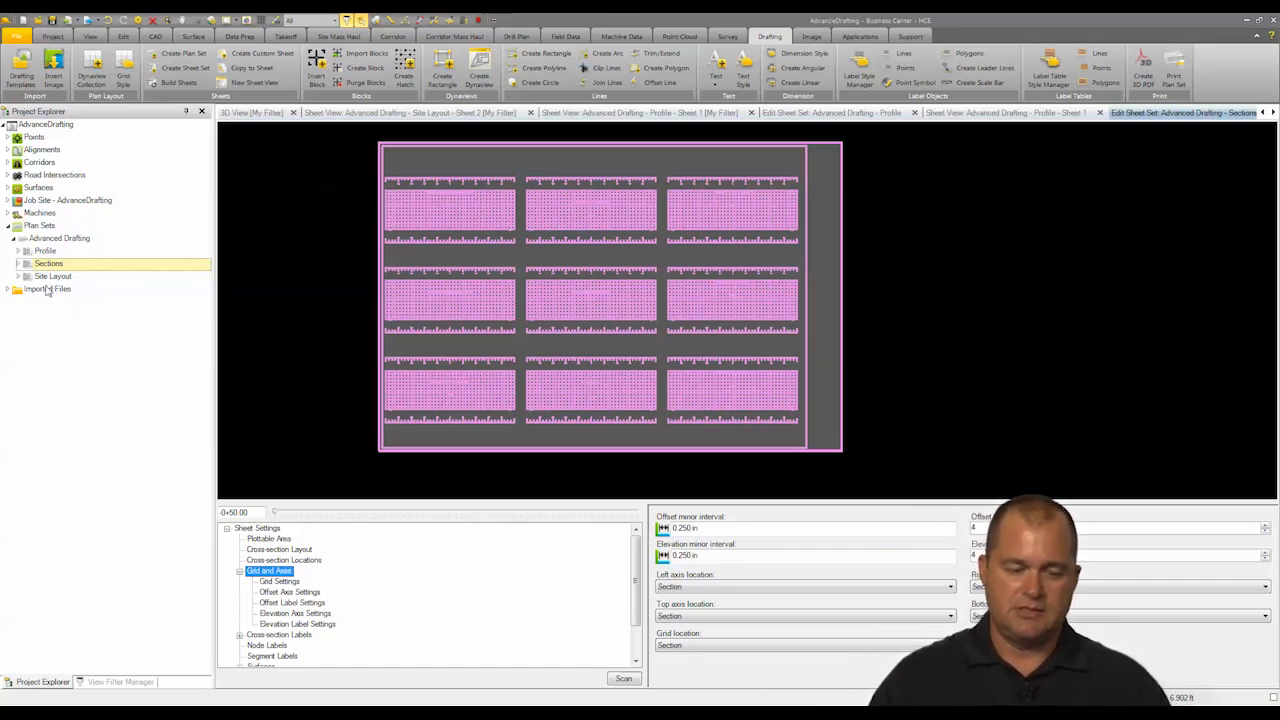
# - Open Sheet 2 [3+00.00] of the Sections sheet set in a new sheet view and collapse the sheet list
pyautogui.click(18, 264)
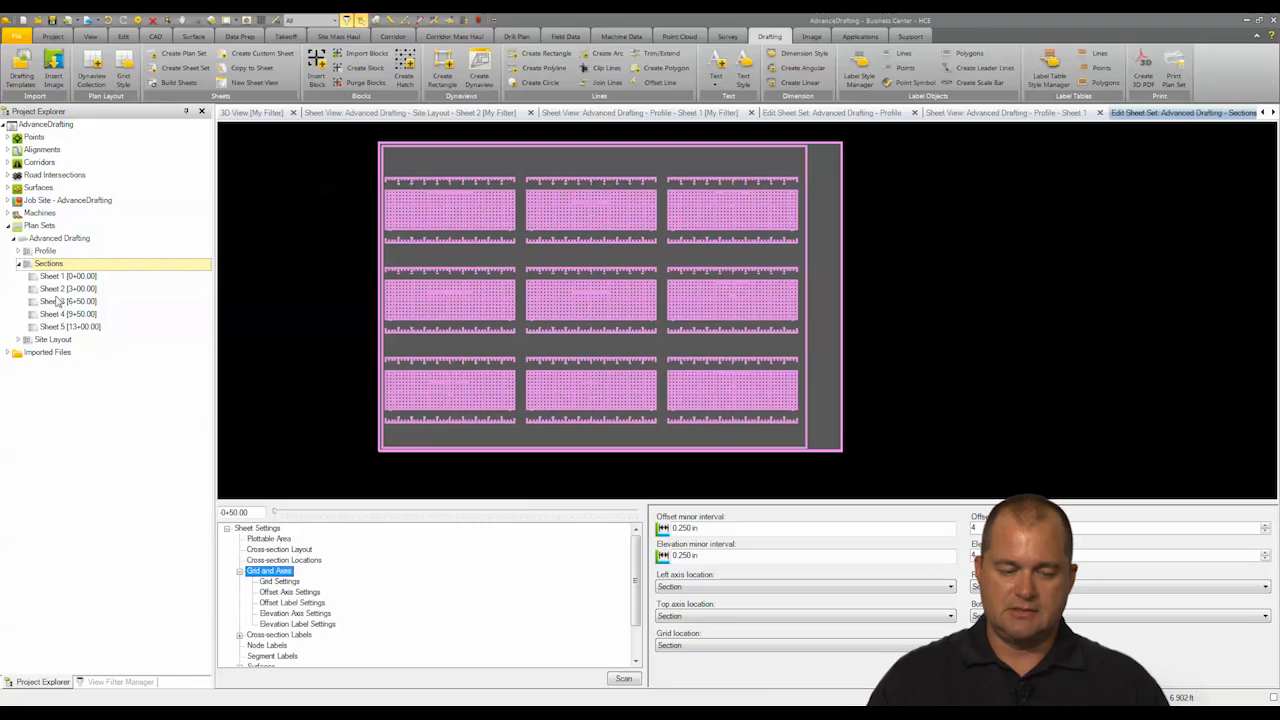
pyautogui.click(58, 290)
pyautogui.rightClick(58, 292)
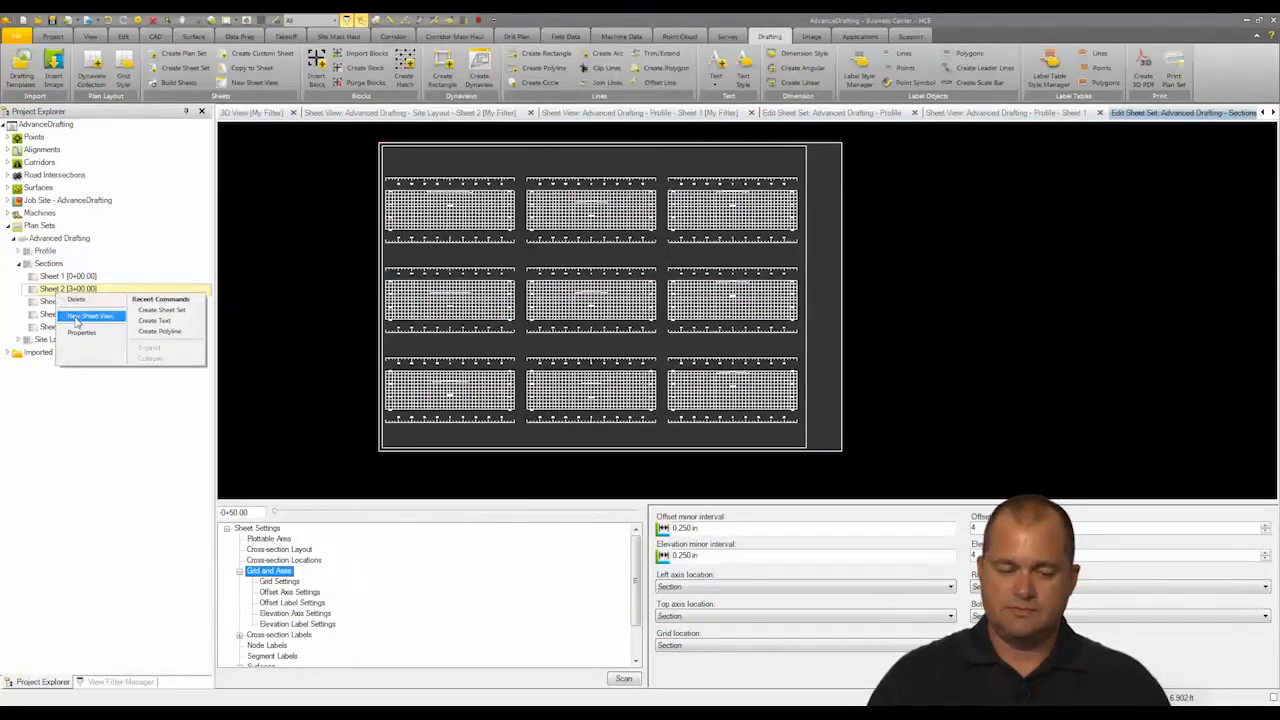
pyautogui.click(75, 317)
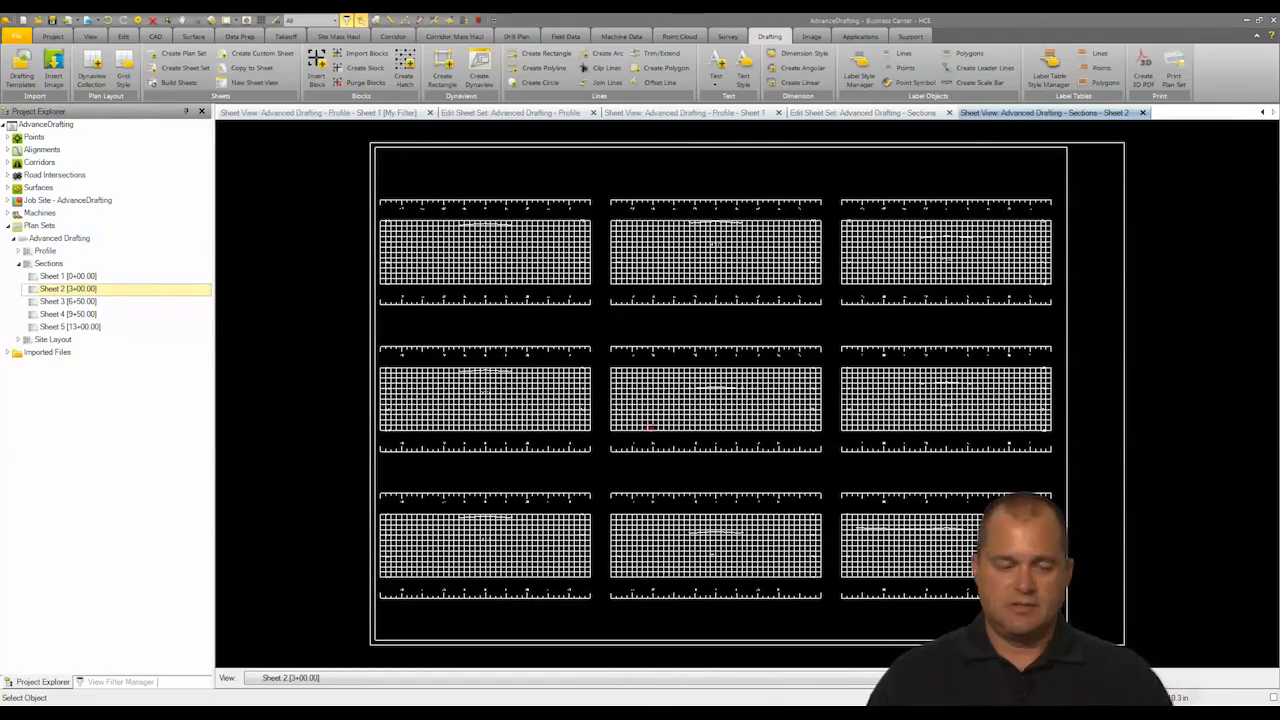
pyautogui.click(22, 264)
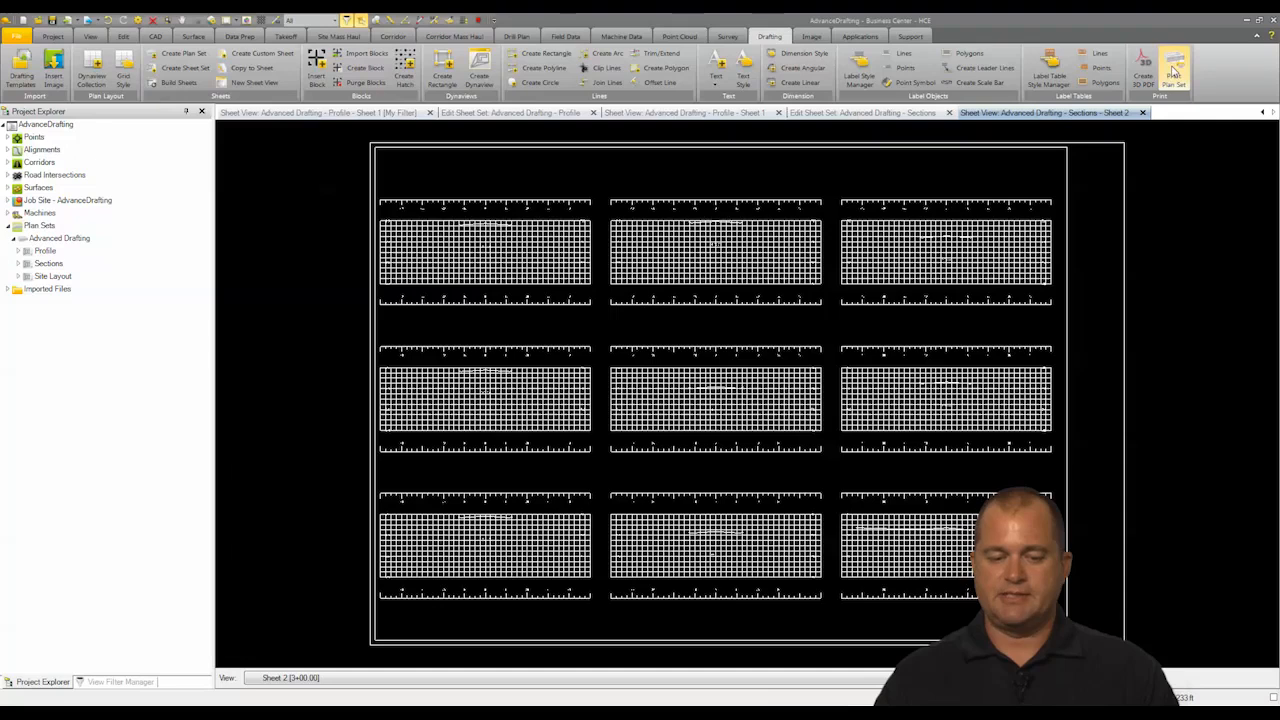
# - Start printing the Advanced Drafting plan set and limit the print to the single sheet set Sections
pyautogui.click(1172, 78)
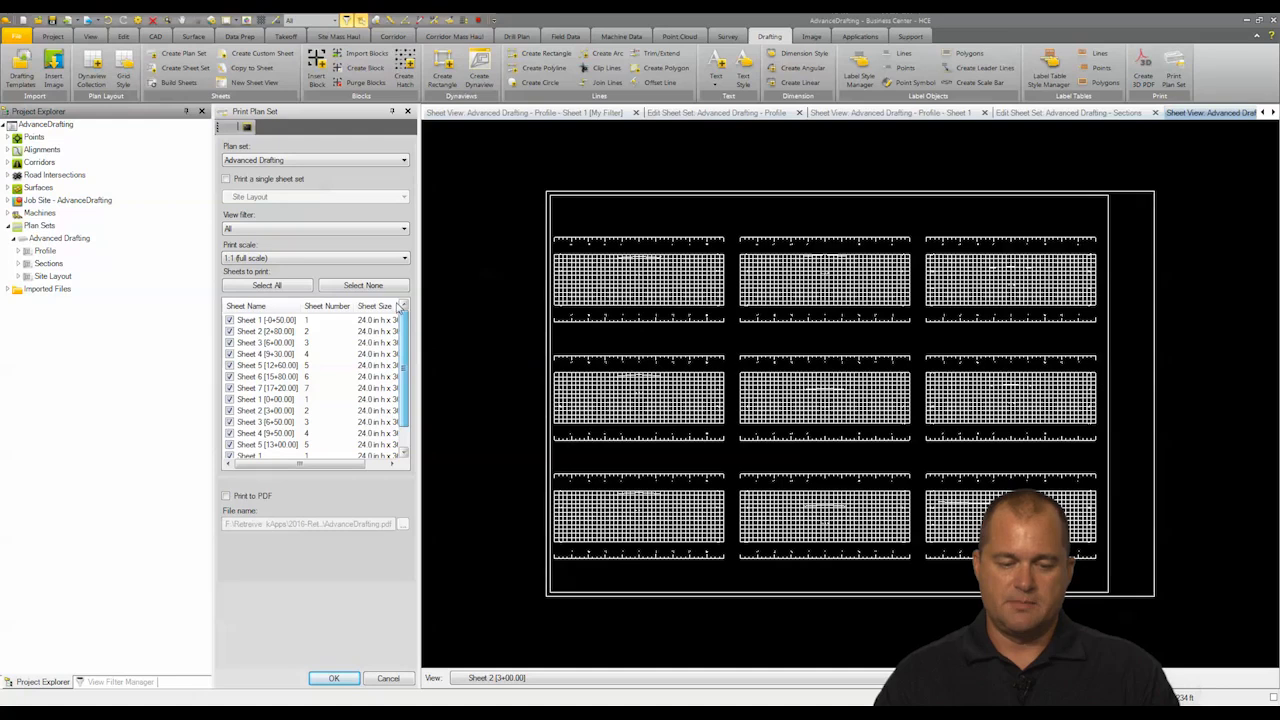
pyautogui.click(226, 179)
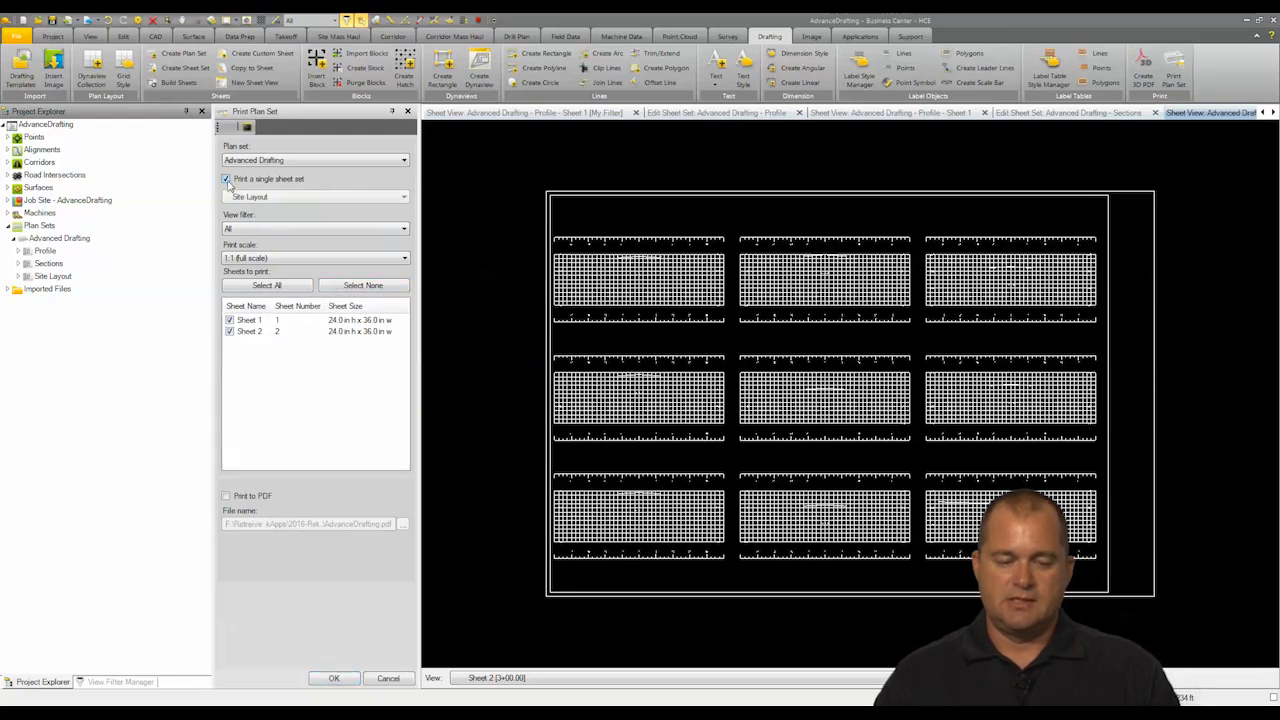
pyautogui.click(279, 201)
pyautogui.click(266, 209)
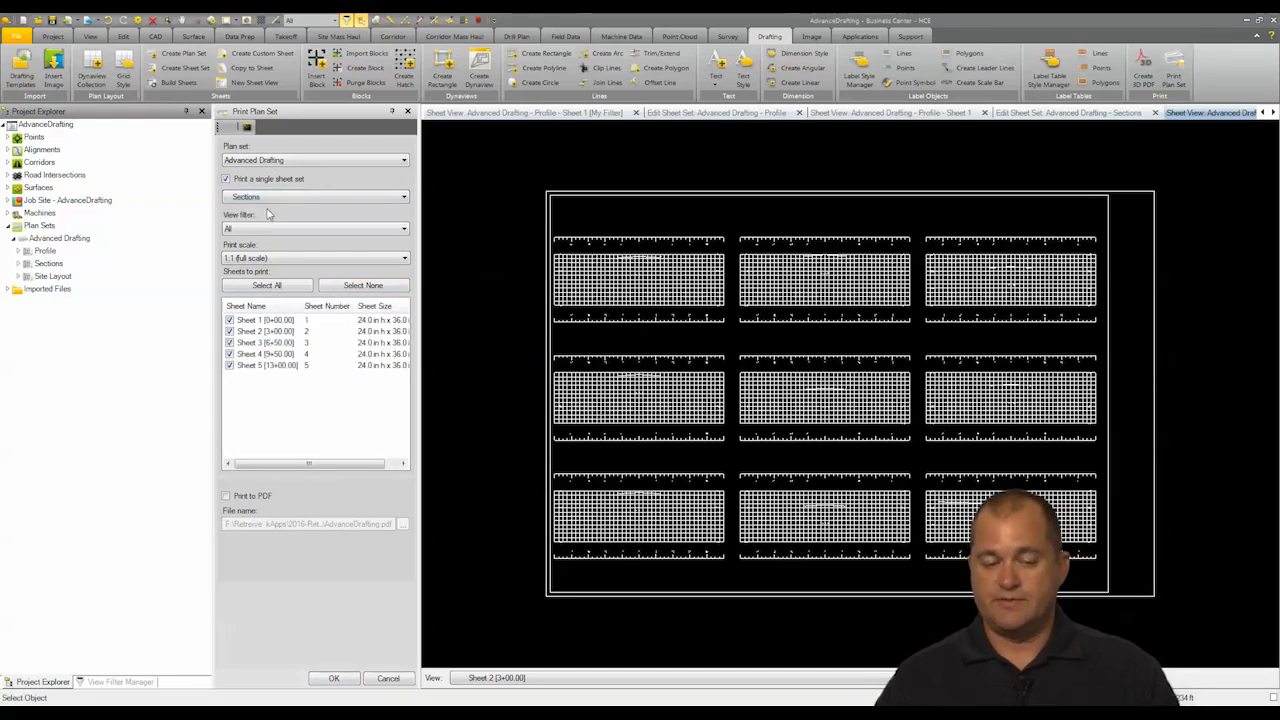